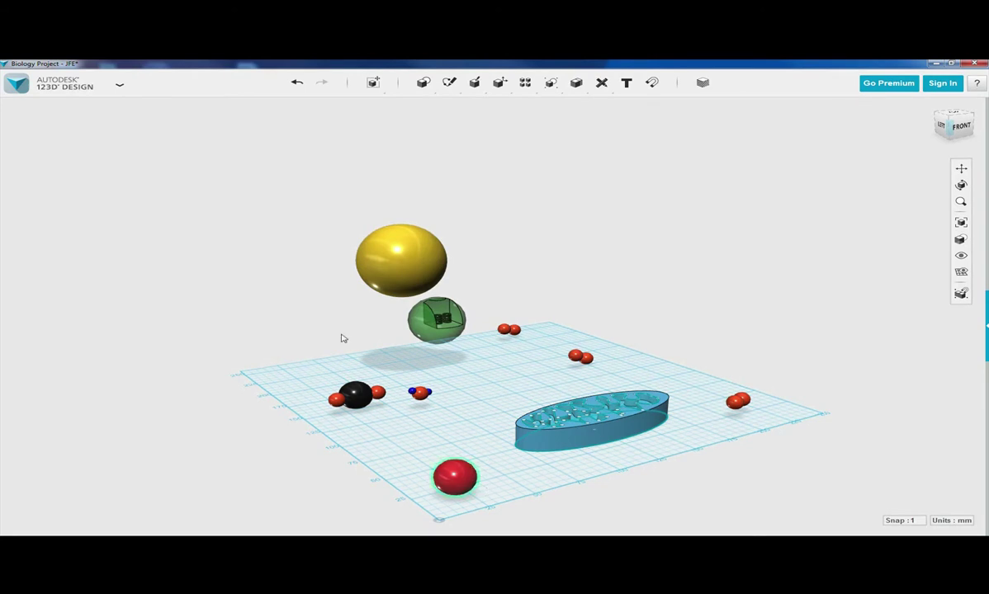
Step: Save the Biology Project to the computer and start a new empty project
{"action": "left_click", "coordinate": [120, 83]}
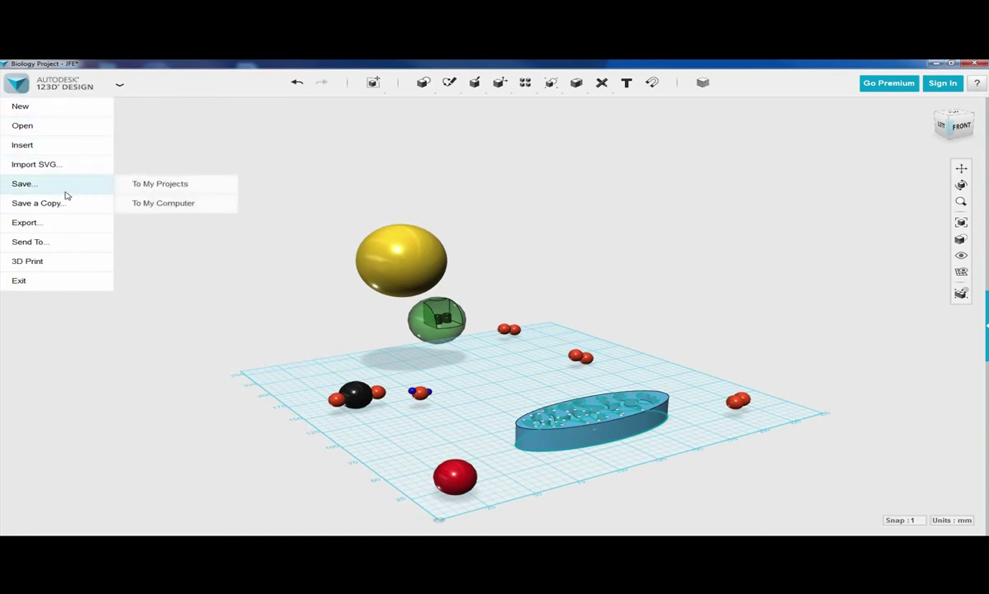
{"action": "mouse_move", "coordinate": [60, 191]}
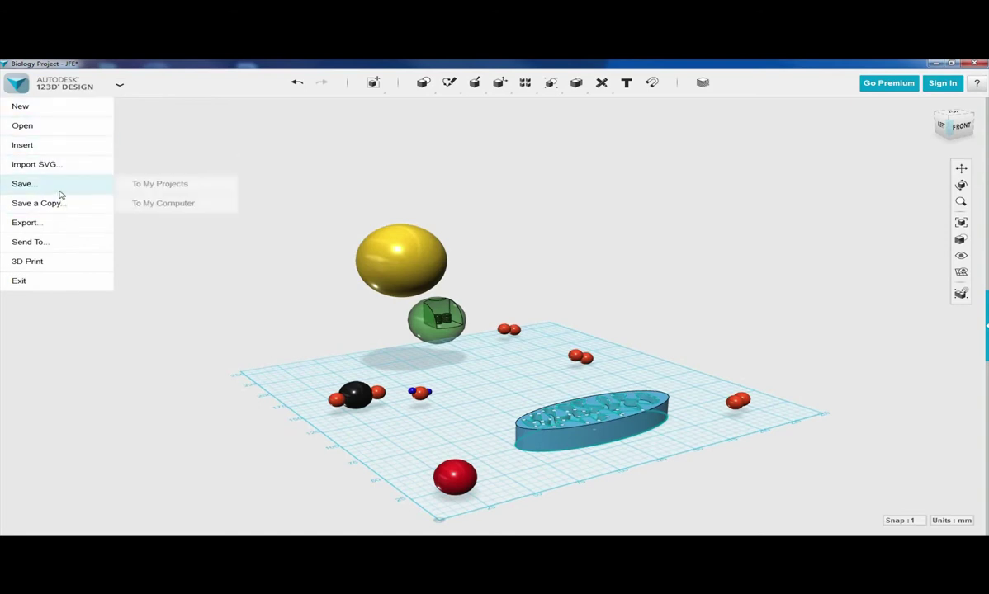
{"action": "left_click", "coordinate": [149, 205]}
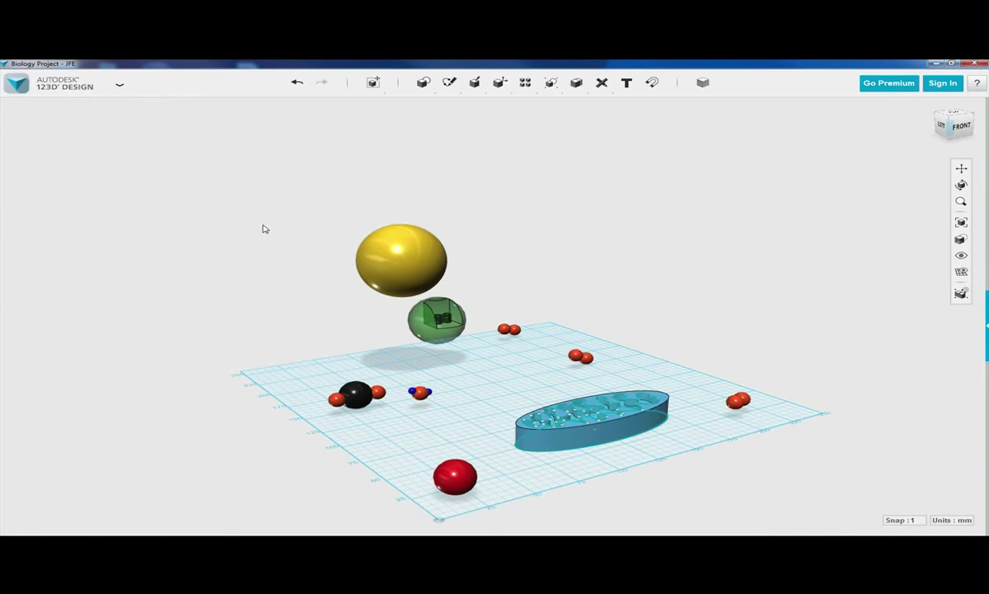
{"action": "left_click", "coordinate": [64, 86]}
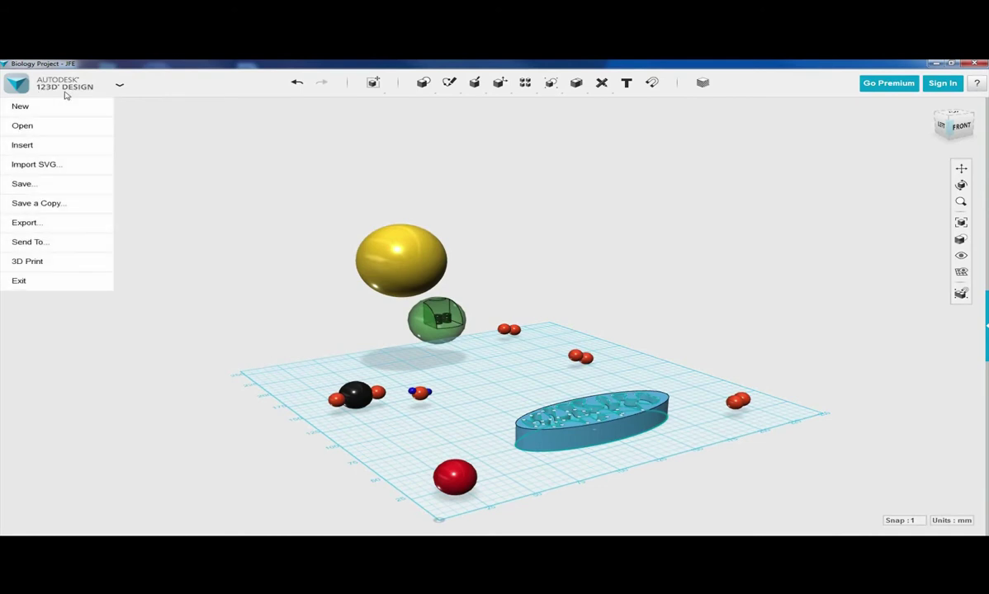
{"action": "left_click", "coordinate": [20, 107]}
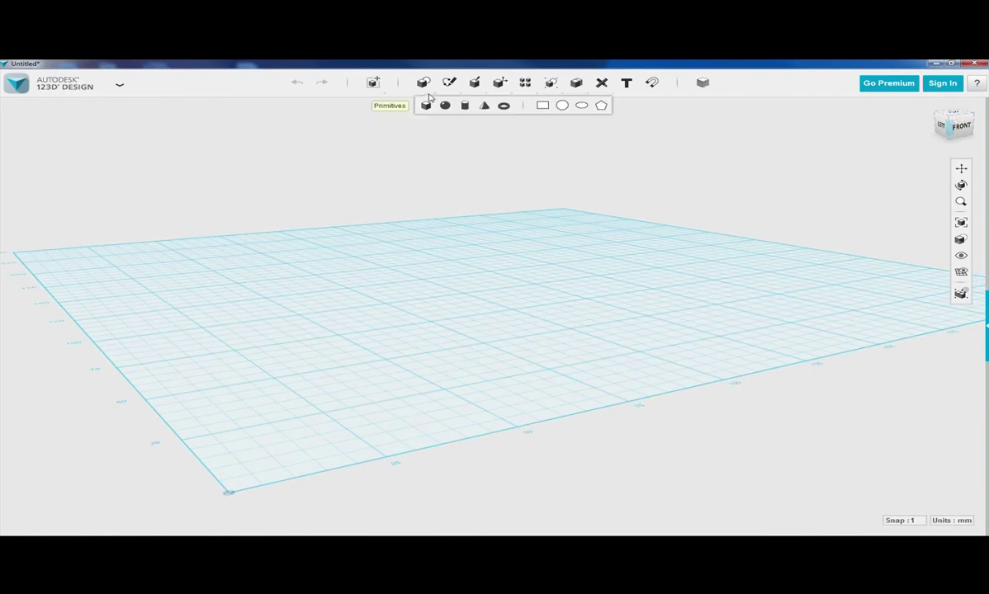
Step: Insert a sphere of radius 10 mm on the empty grid, back from its front corner
{"action": "mouse_move", "coordinate": [436, 95]}
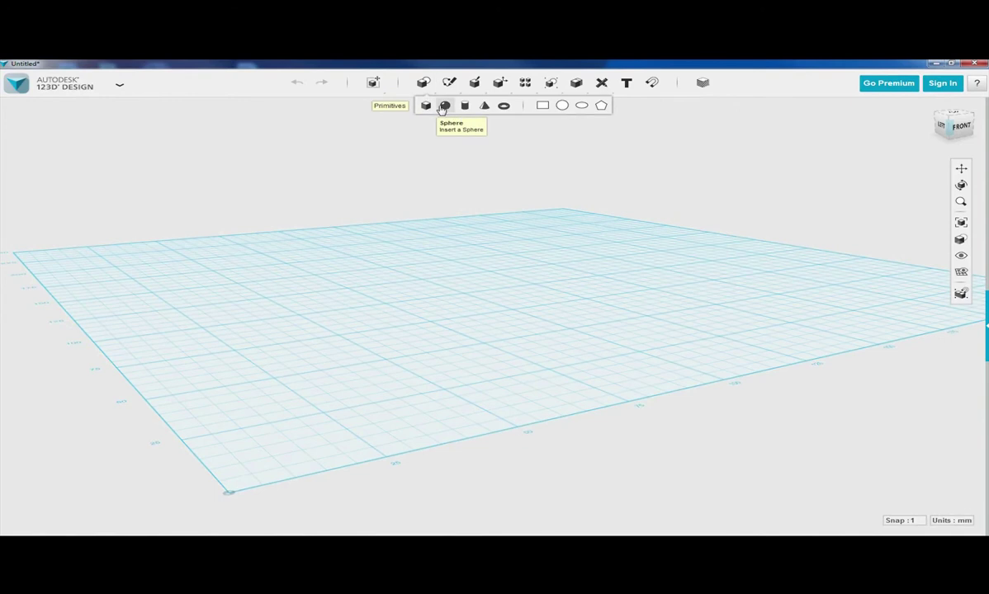
{"action": "left_click", "coordinate": [444, 107]}
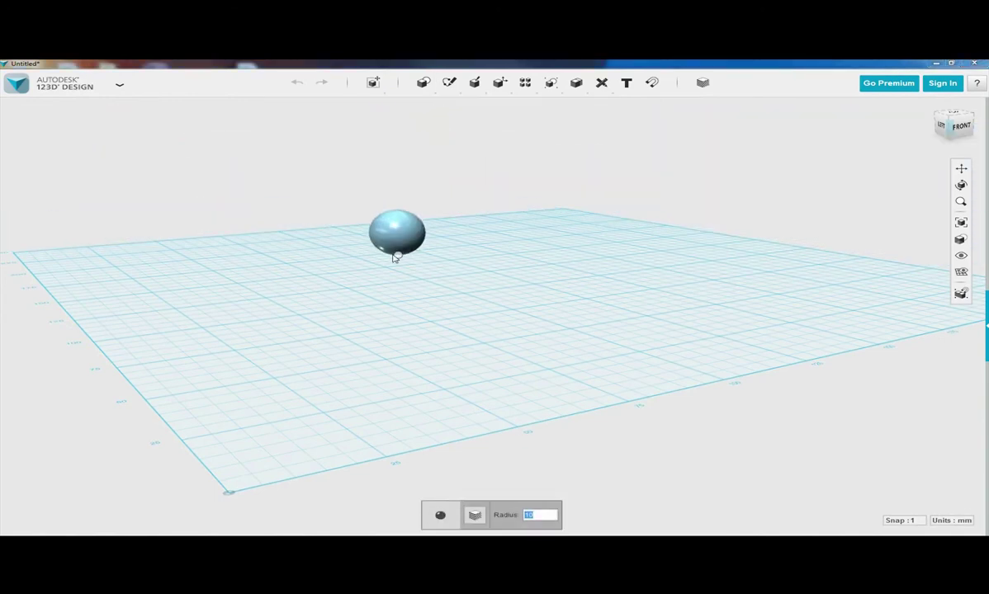
{"action": "left_click", "coordinate": [393, 297]}
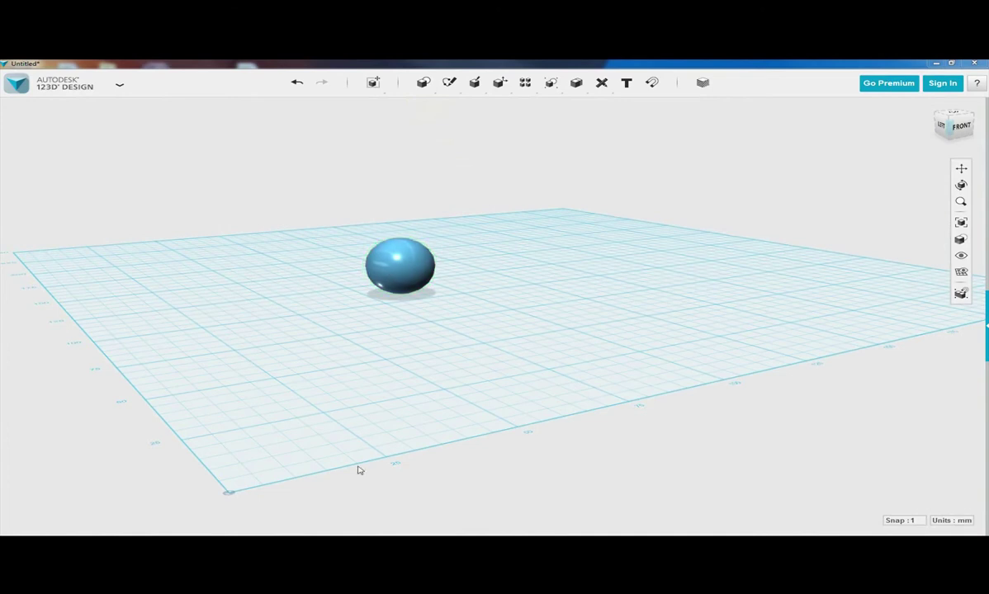
Step: Colour the sphere near-black (#111315) with the Default material and close the material settings
{"action": "left_click", "coordinate": [400, 264]}
{"action": "left_click", "coordinate": [485, 515]}
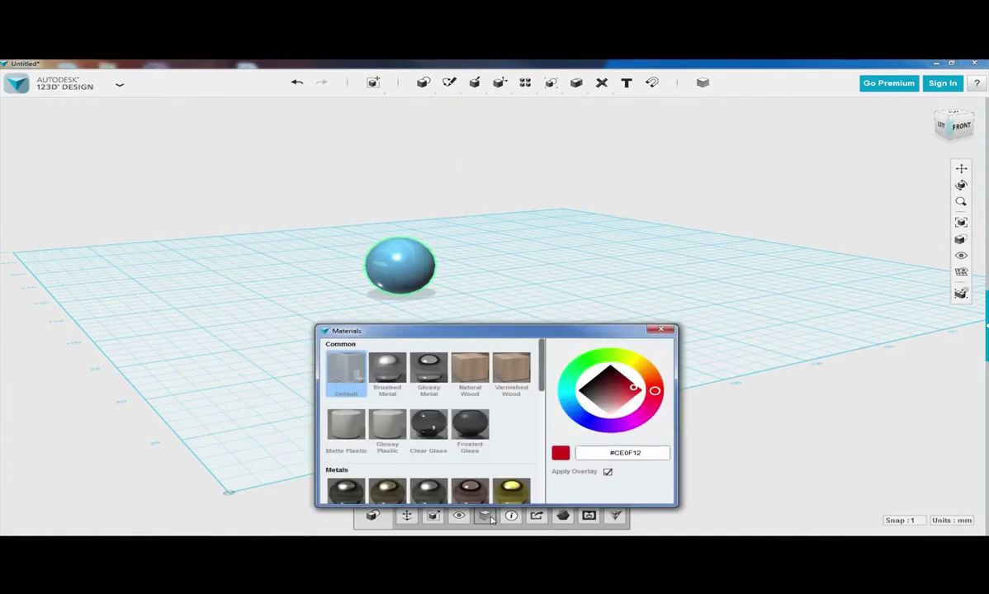
{"action": "left_click", "coordinate": [594, 385]}
{"action": "left_click_drag", "start_coordinate": [594, 385], "coordinate": [570, 393]}
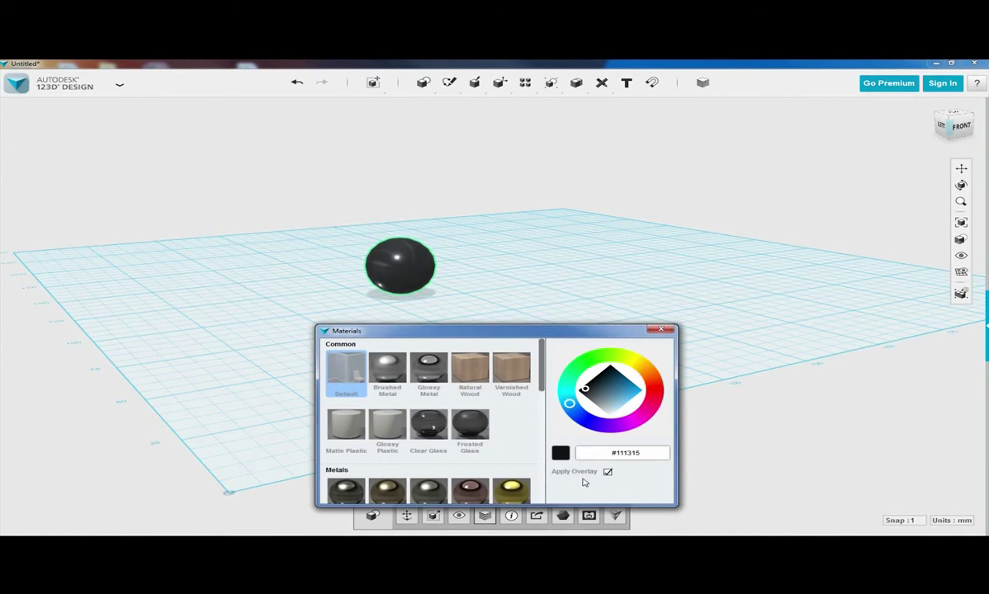
{"action": "left_click", "coordinate": [659, 331]}
Step: Insert a second sphere of radius 10 mm on the grid beside the black sphere
{"action": "mouse_move", "coordinate": [429, 88]}
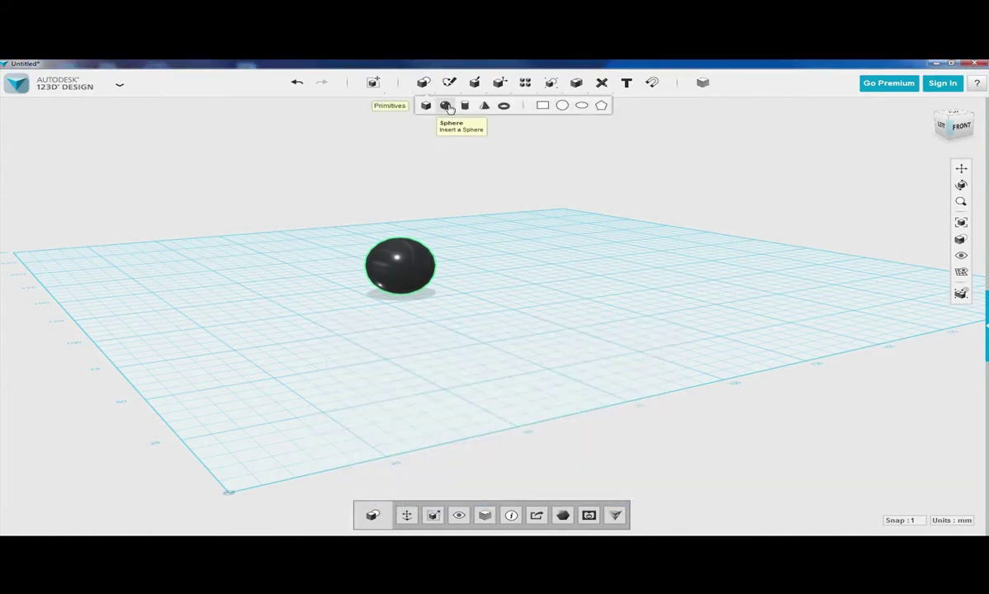
{"action": "left_click", "coordinate": [445, 105]}
{"action": "left_click", "coordinate": [490, 279]}
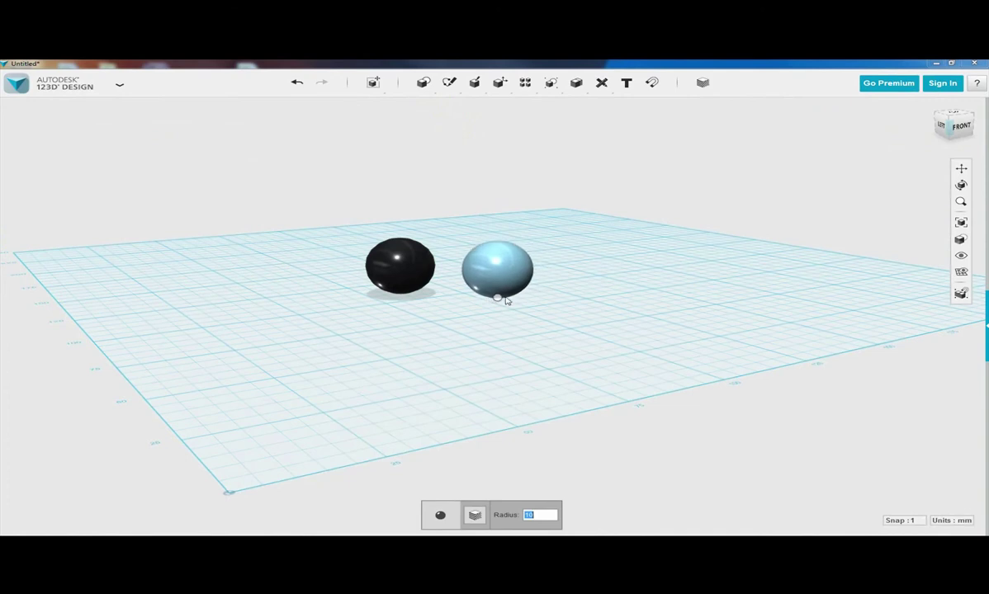
{"action": "left_click", "coordinate": [513, 299]}
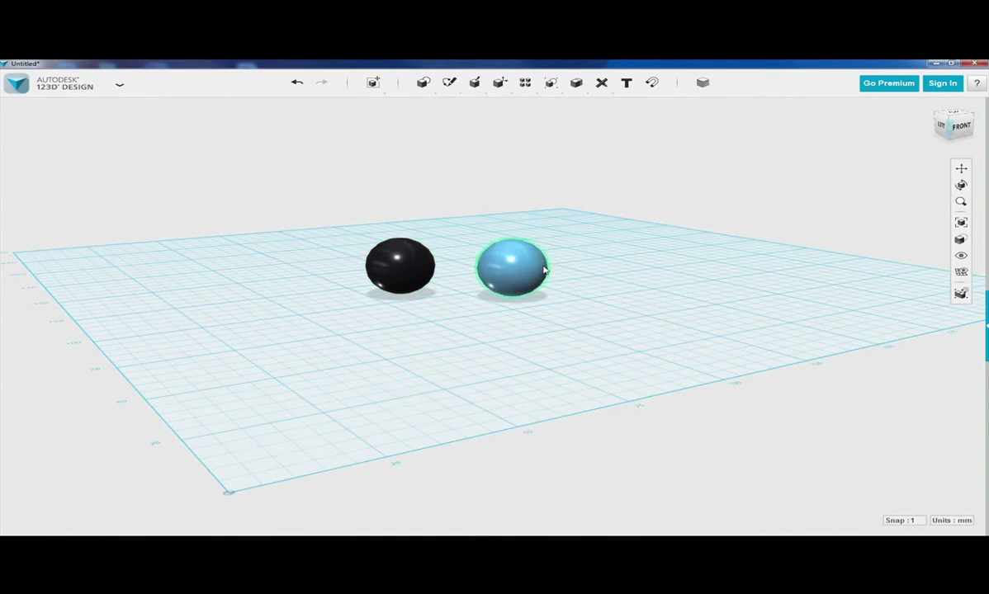
Step: Colour the second sphere red (#D7380B) and close the material settings
{"action": "left_click", "coordinate": [511, 255]}
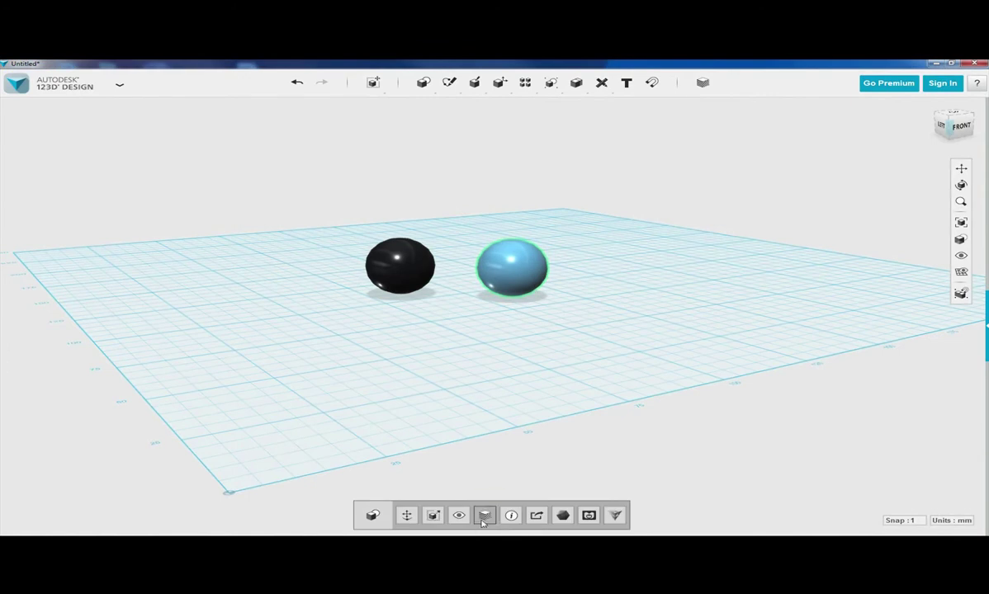
{"action": "left_click", "coordinate": [485, 516]}
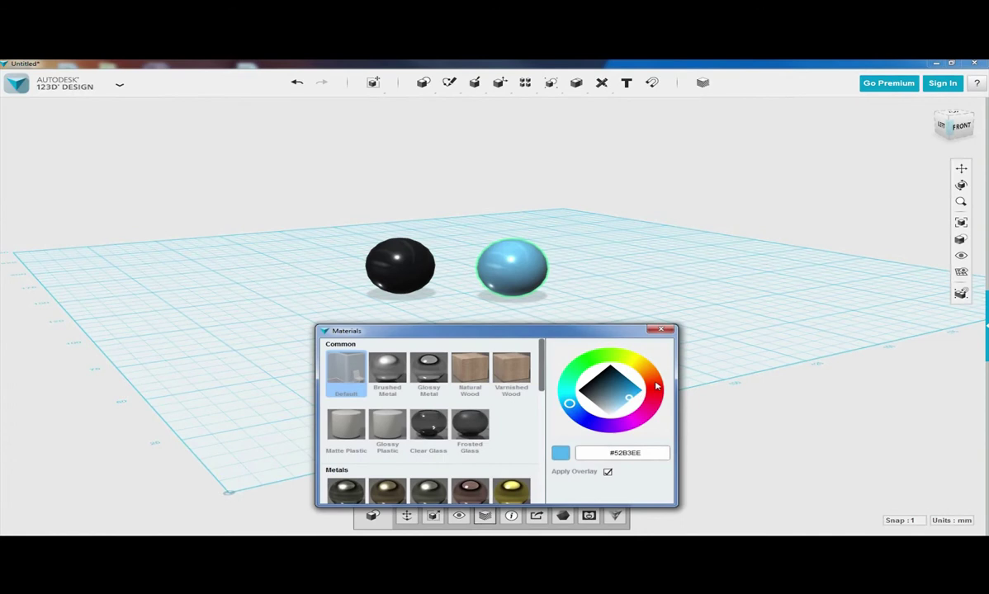
{"action": "left_click", "coordinate": [656, 386]}
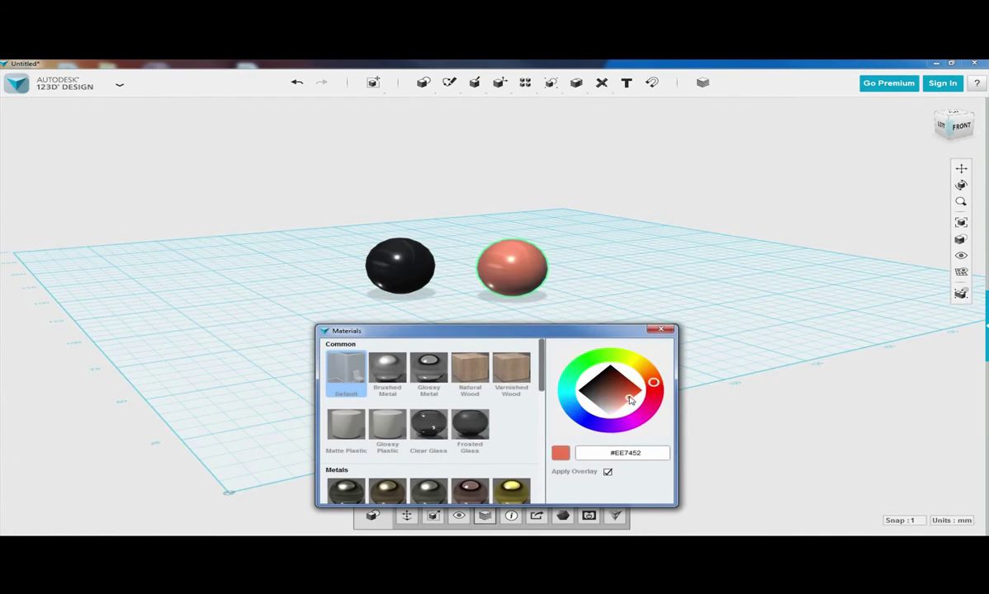
{"action": "left_click", "coordinate": [639, 391]}
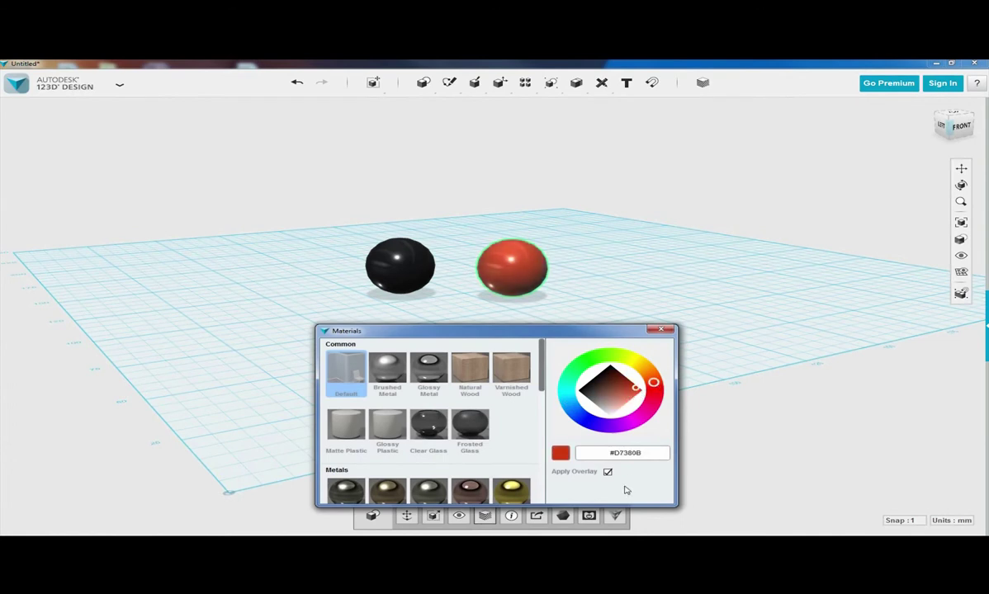
{"action": "left_click", "coordinate": [665, 331]}
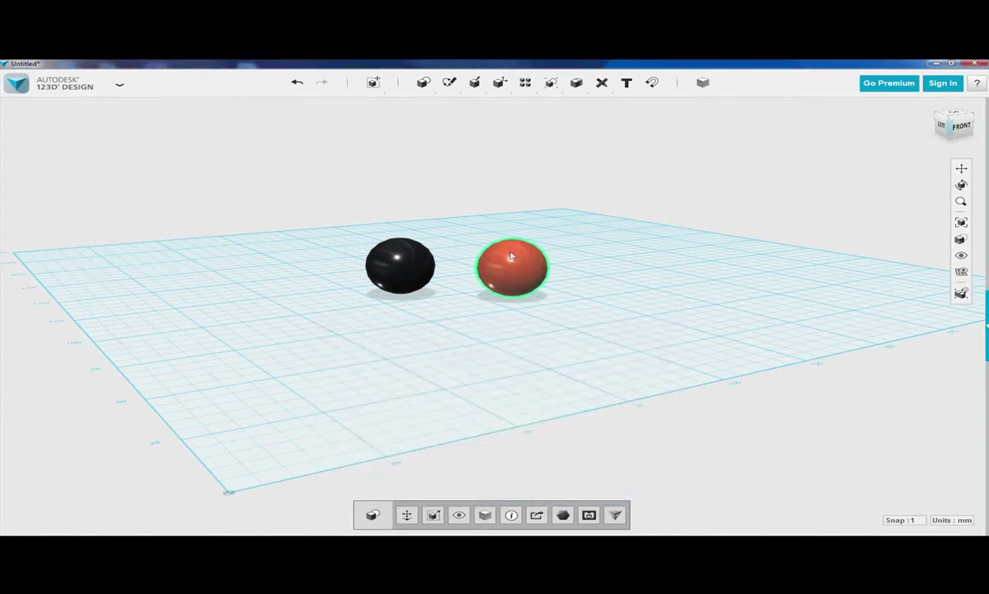
Step: Scale the red sphere uniformly by a factor of 0.5
{"action": "left_click", "coordinate": [432, 515]}
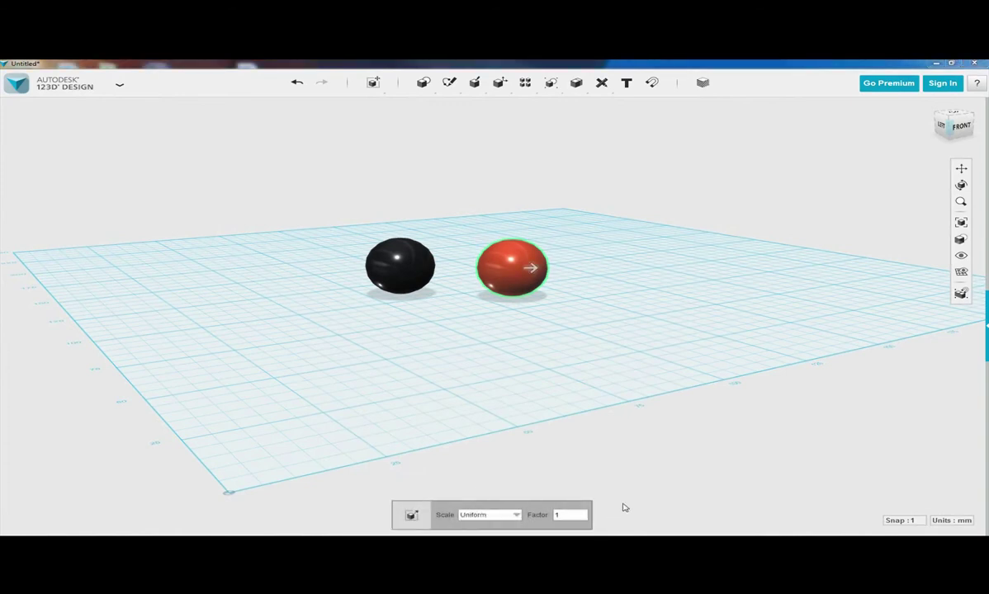
{"action": "type", "text": "0.5"}
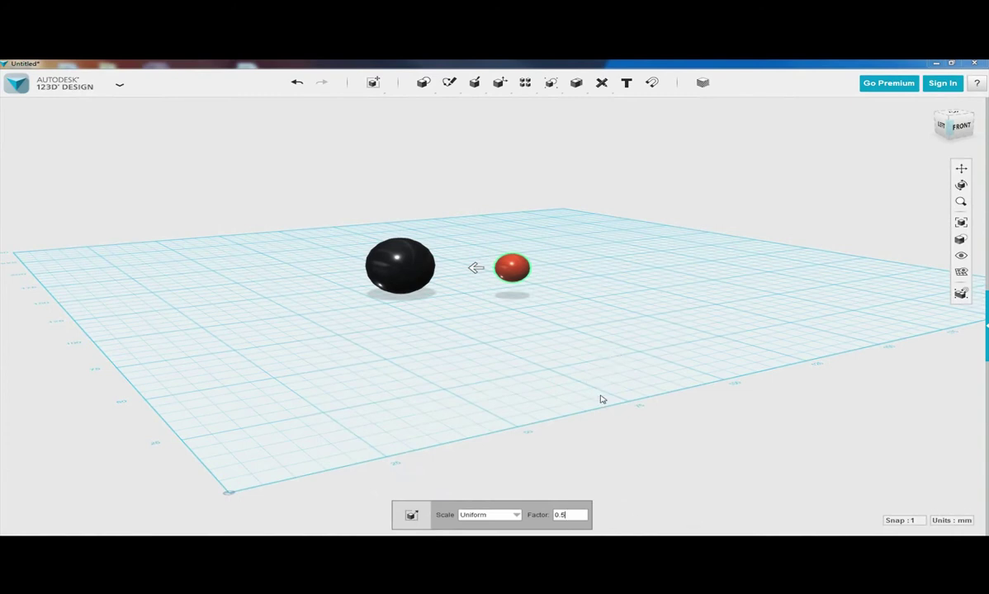
{"action": "key", "text": "Return"}
{"action": "left_click", "coordinate": [550, 333]}
Step: Insert a third sphere of radius 10 mm in front of the black and red spheres
{"action": "mouse_move", "coordinate": [417, 87]}
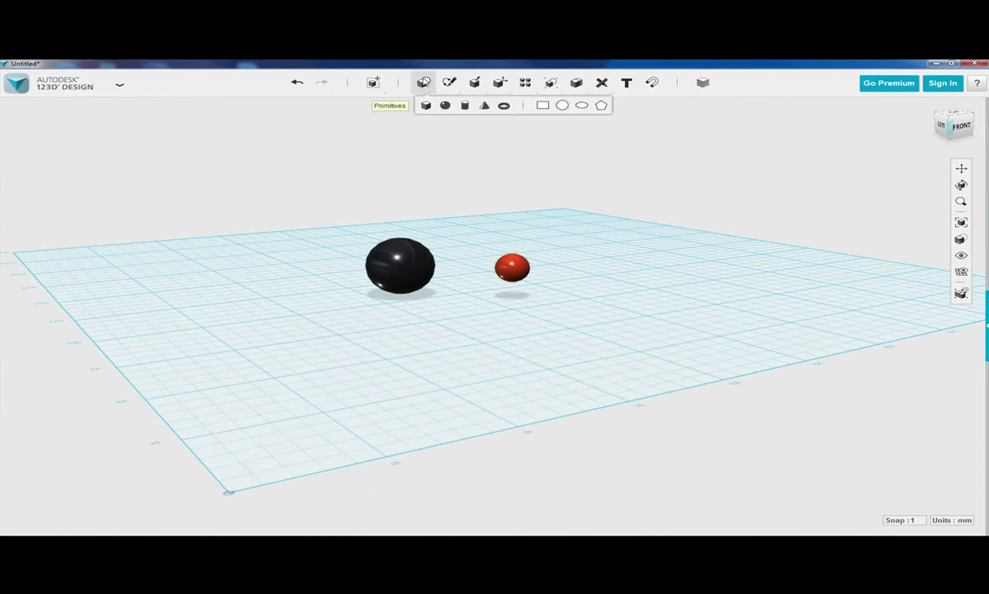
{"action": "left_click", "coordinate": [446, 108]}
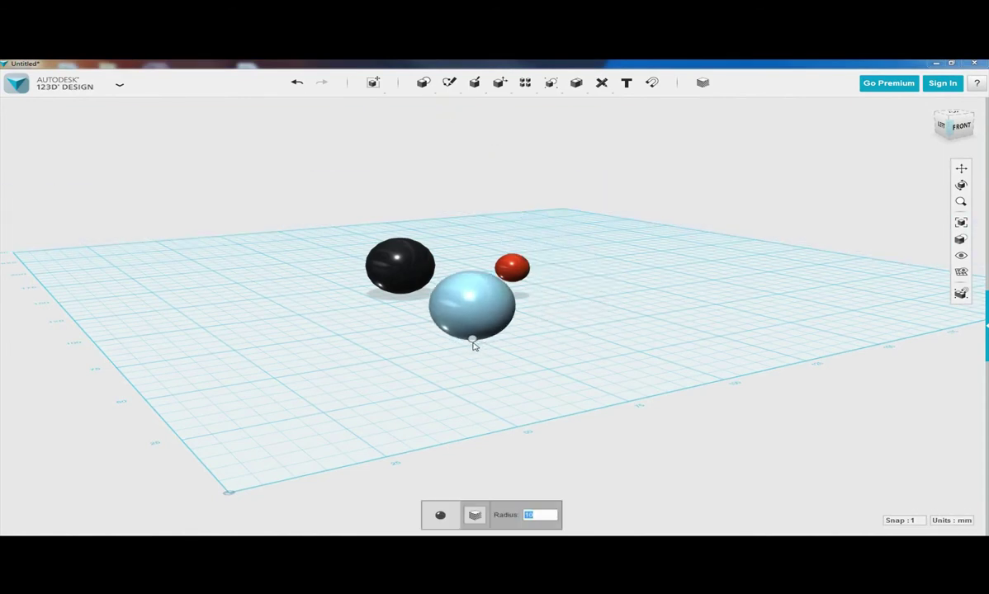
{"action": "left_click", "coordinate": [464, 347]}
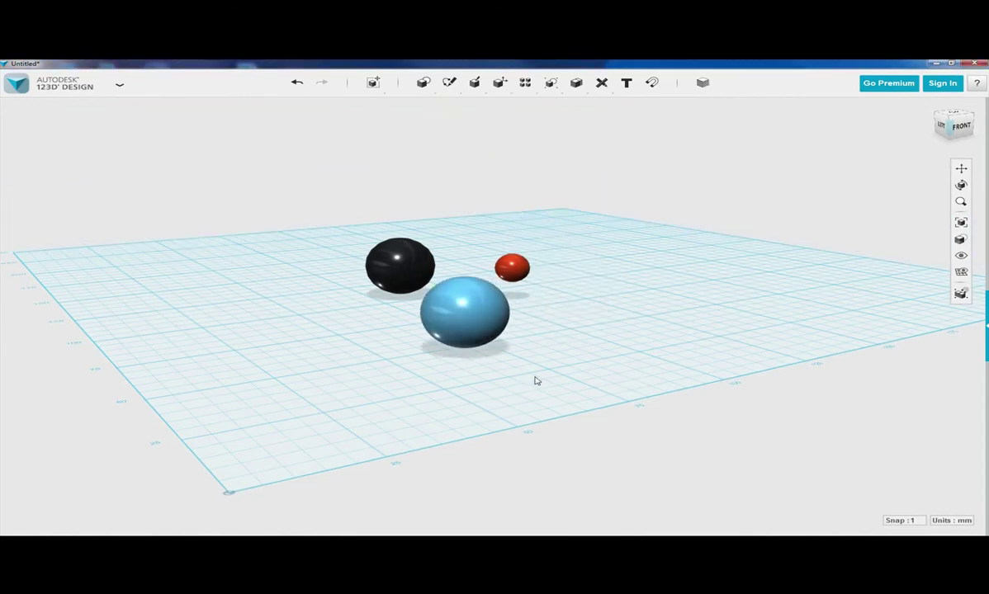
Step: Colour the third sphere dark blue (#1A34B3) and close the material settings
{"action": "left_click", "coordinate": [462, 318]}
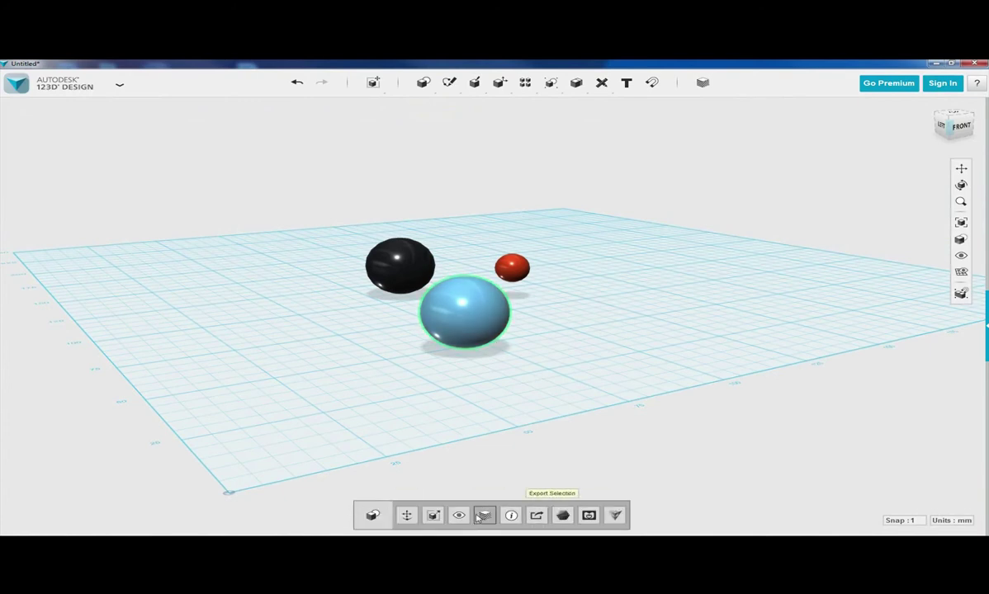
{"action": "left_click", "coordinate": [486, 516]}
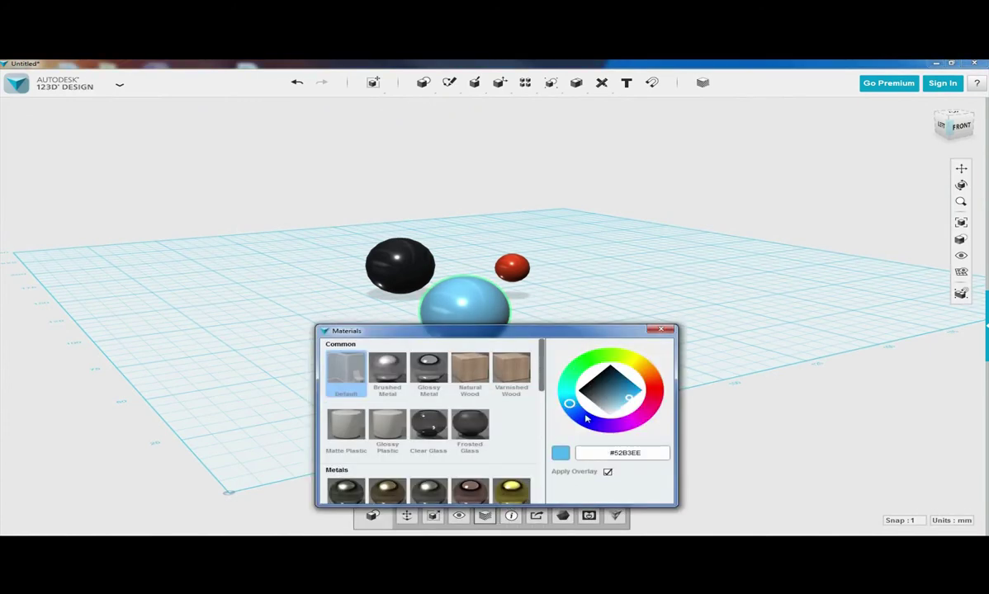
{"action": "left_click_drag", "start_coordinate": [569, 404], "coordinate": [583, 420]}
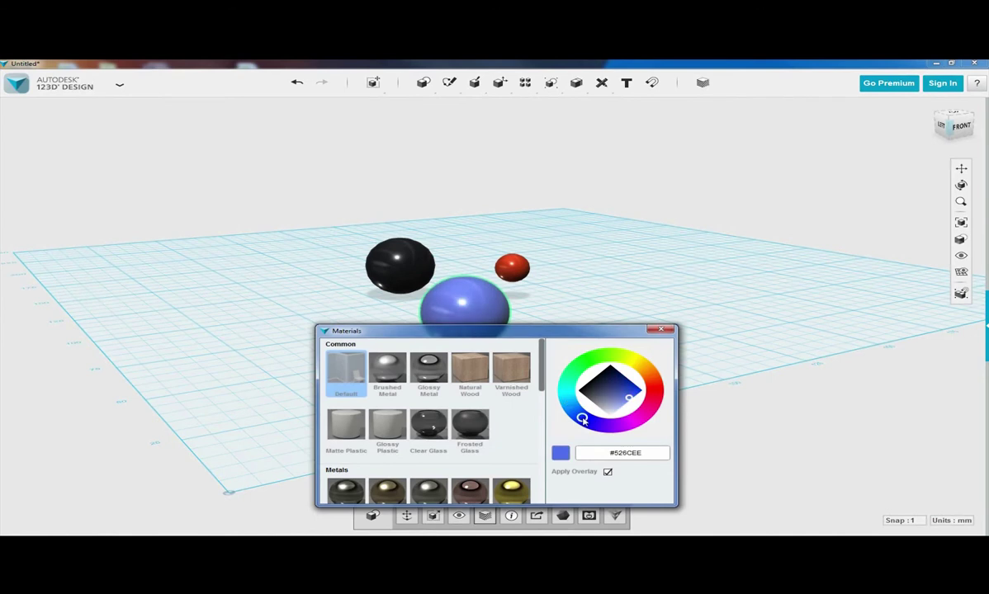
{"action": "left_click", "coordinate": [631, 382]}
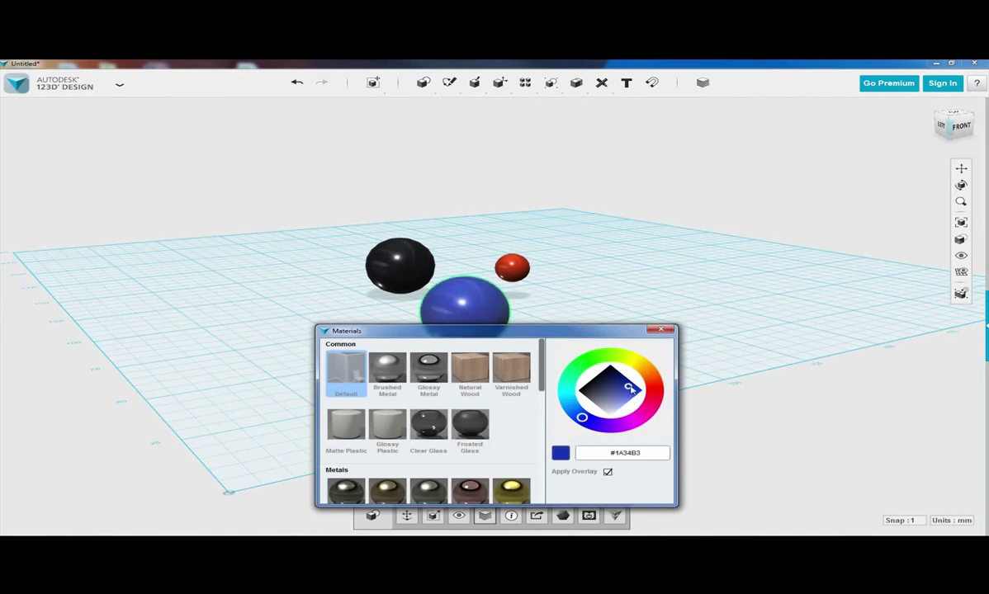
{"action": "left_click_drag", "start_coordinate": [630, 382], "coordinate": [629, 386]}
{"action": "left_click", "coordinate": [659, 331]}
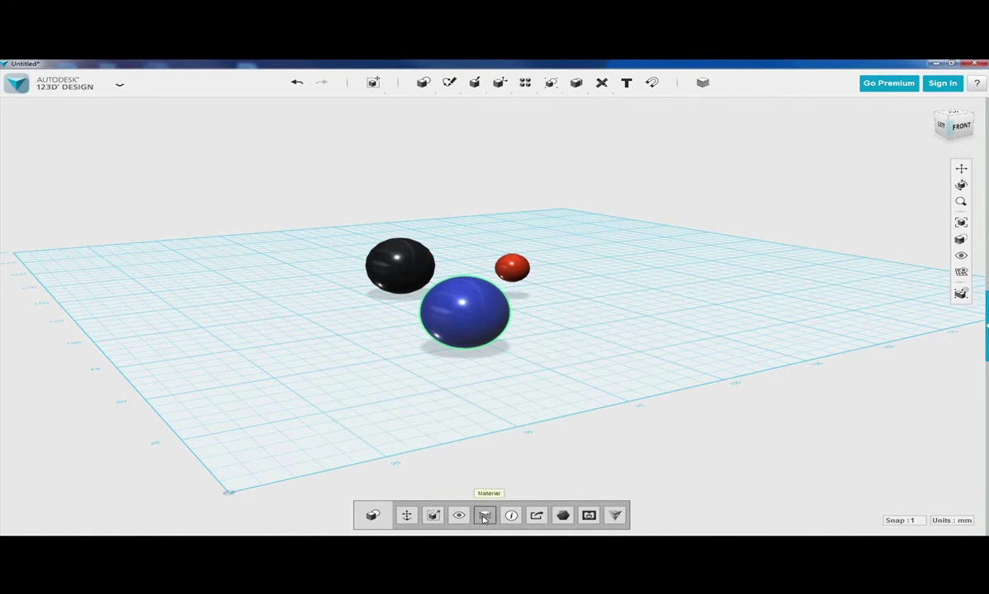
Step: Scale the blue sphere uniformly by a factor of 0.25
{"action": "left_click", "coordinate": [434, 515]}
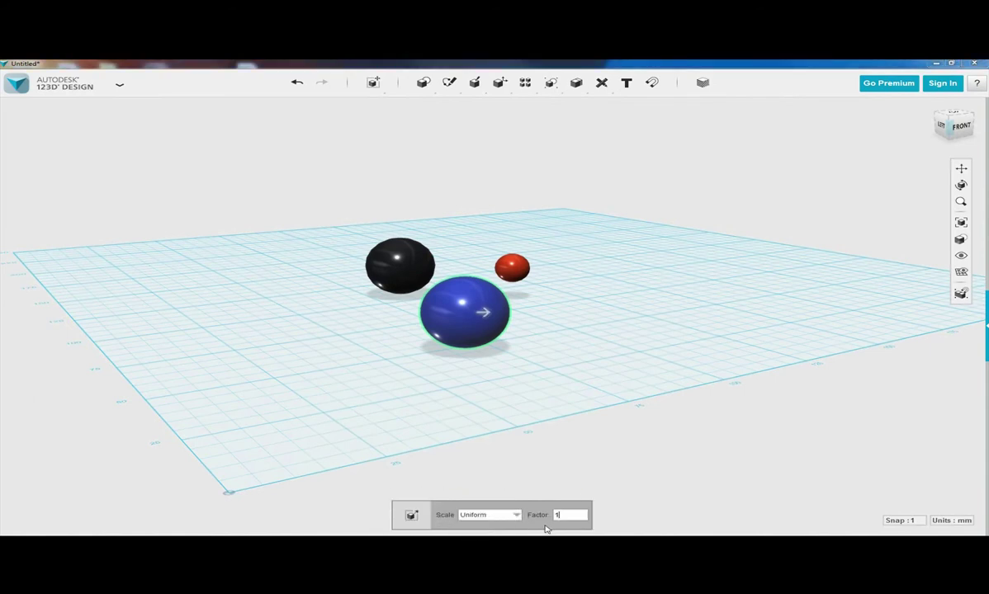
{"action": "type", "text": "0.25"}
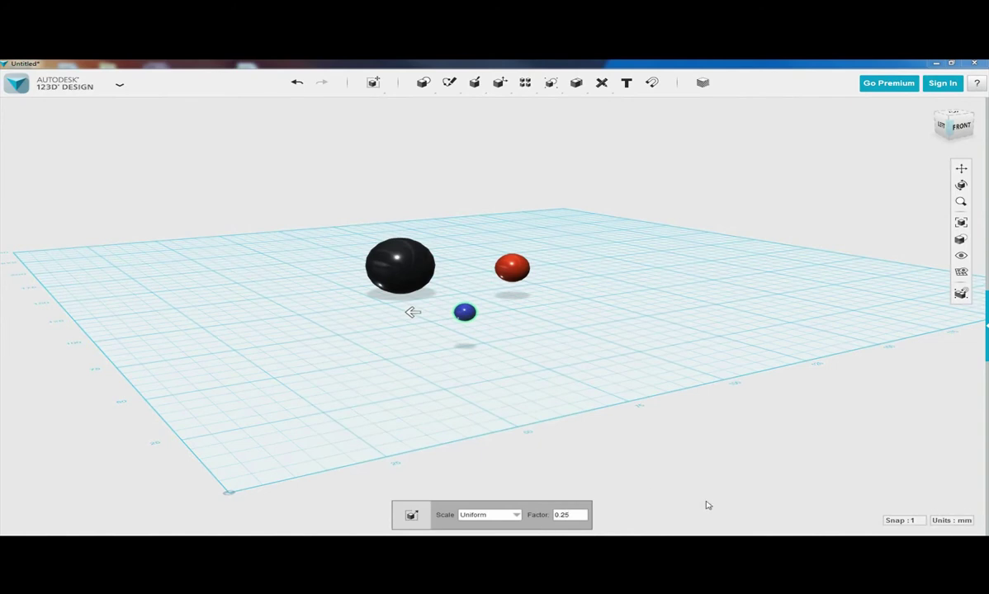
{"action": "left_click", "coordinate": [563, 361]}
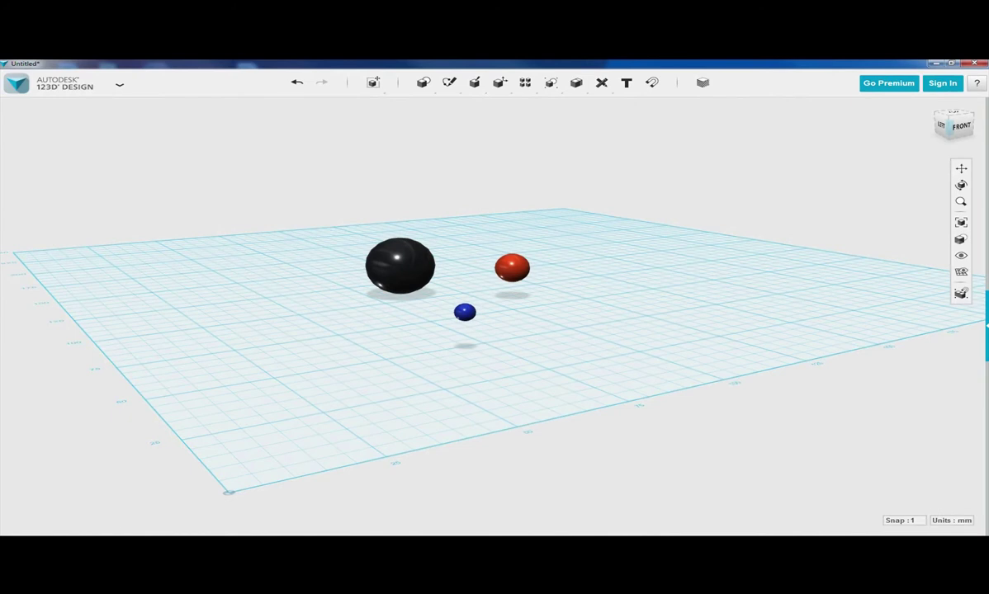
Step: Switch to the Microsoft Office 2010 picture window, examine the molecule's atom arrangement in images (1).jpg, and move the window out of the way
{"action": "mouse_move", "coordinate": [308, 549]}
{"action": "mouse_move", "coordinate": [501, 510]}
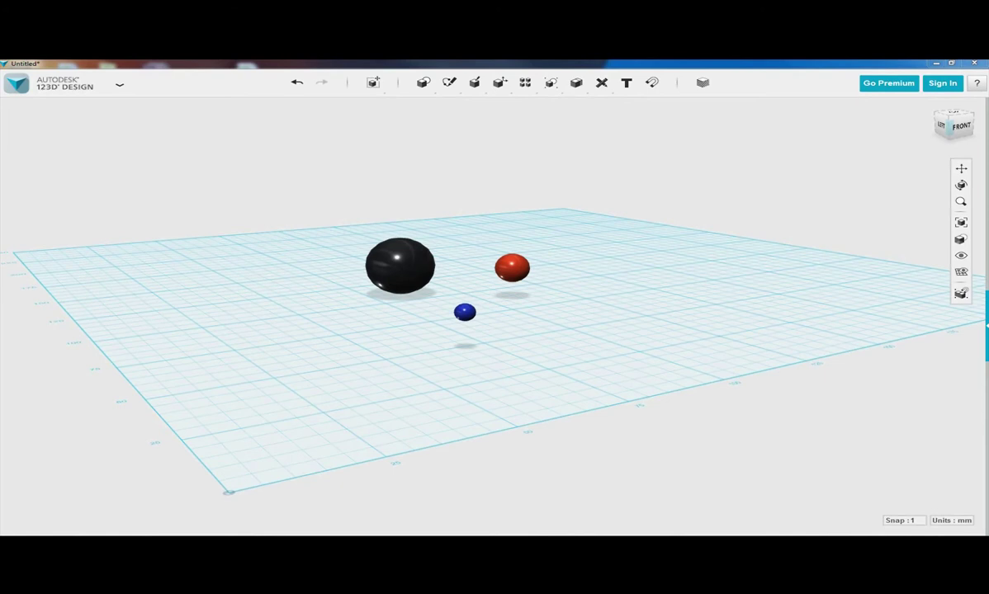
{"action": "key", "text": "alt+Tab"}
{"action": "left_click_drag", "start_coordinate": [652, 103], "coordinate": [555, 96]}
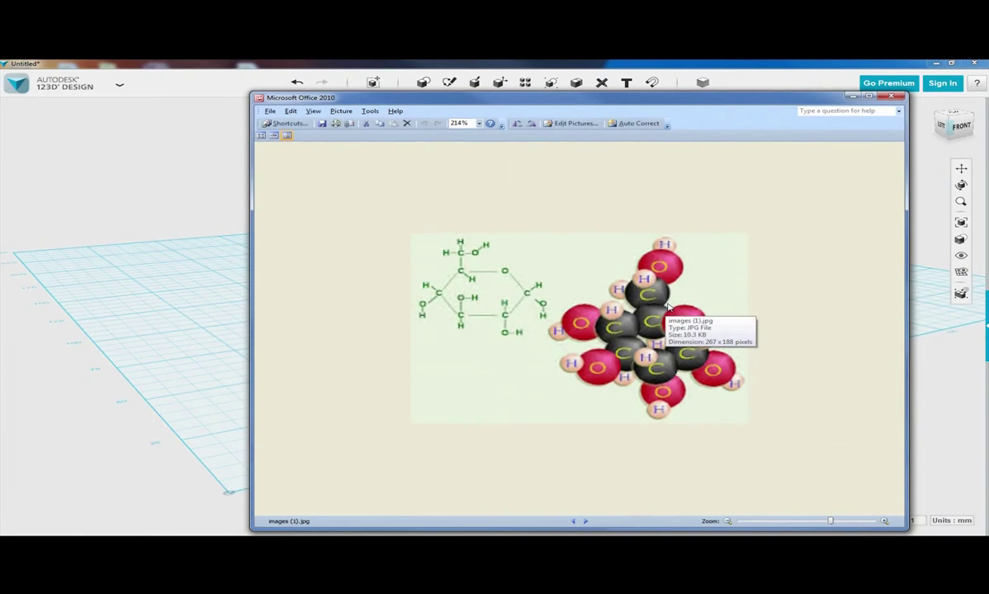
{"action": "left_click_drag", "start_coordinate": [585, 100], "coordinate": [988, 116]}
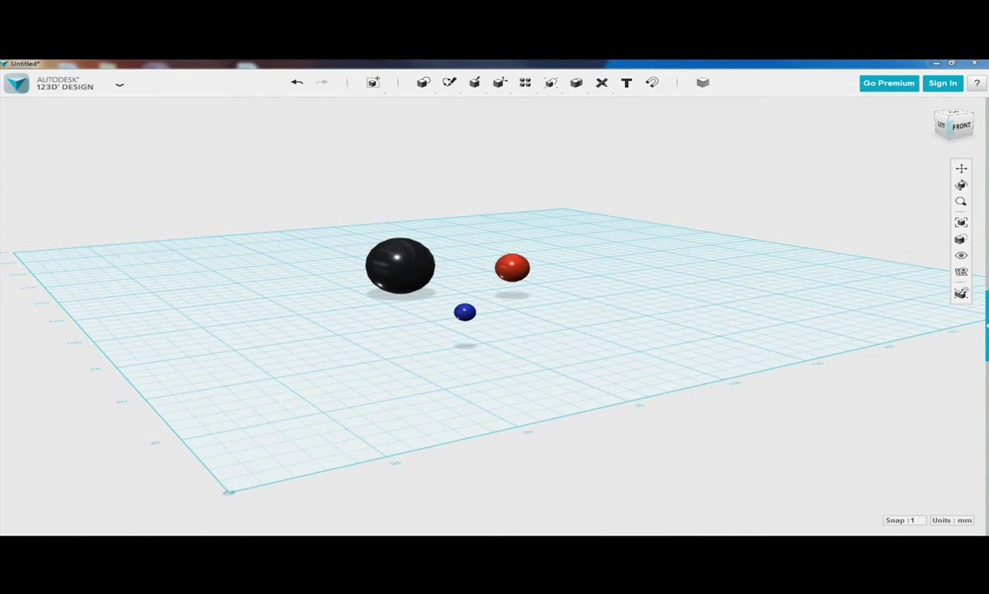
Step: In top view, copy the black sphere and place the duplicate 21 mm to its right
{"action": "left_click", "coordinate": [956, 115]}
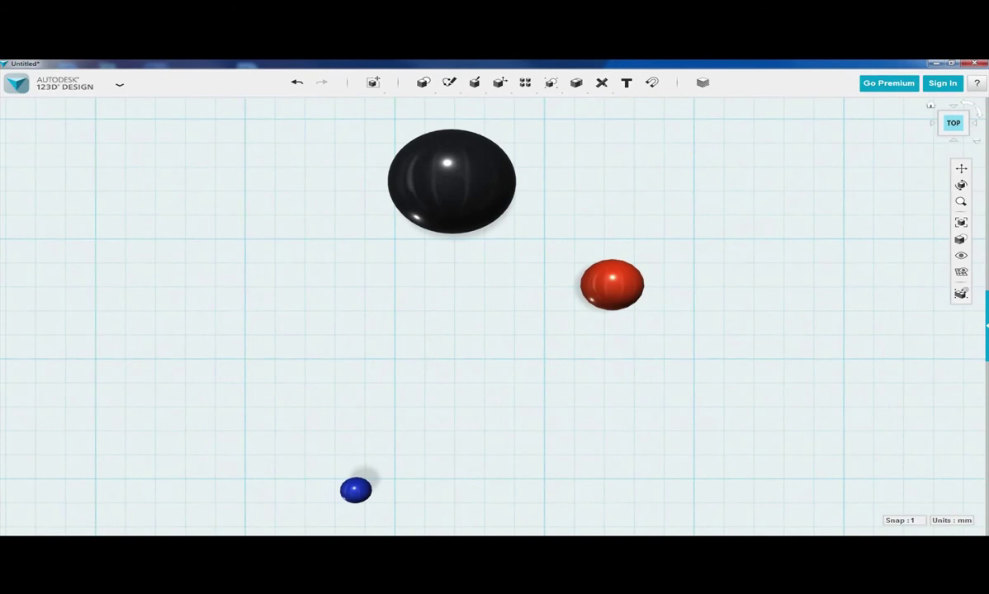
{"action": "scroll", "coordinate": [485, 185], "scroll_direction": "down", "scroll_amount": 2}
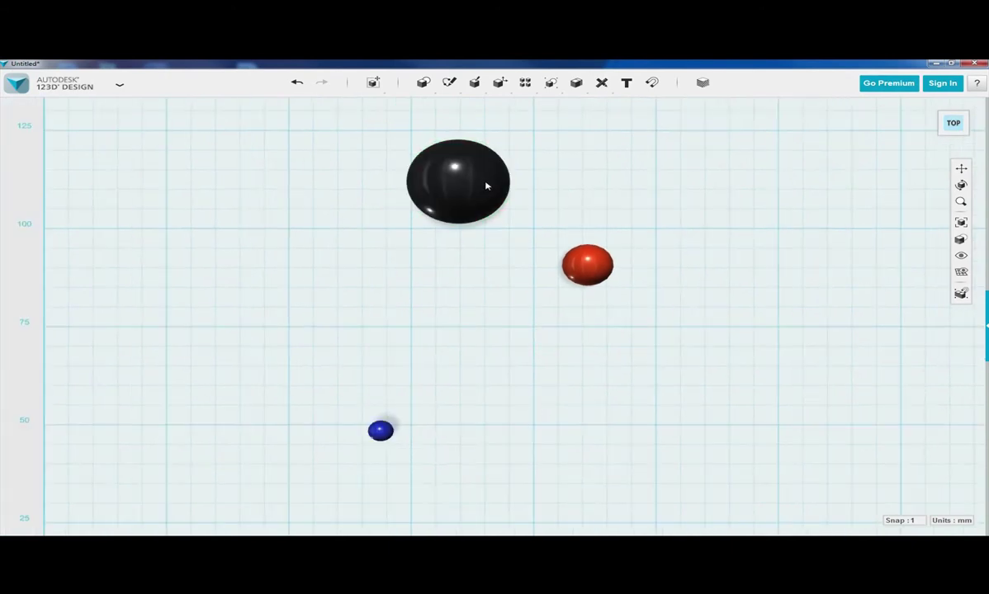
{"action": "left_click", "coordinate": [486, 186]}
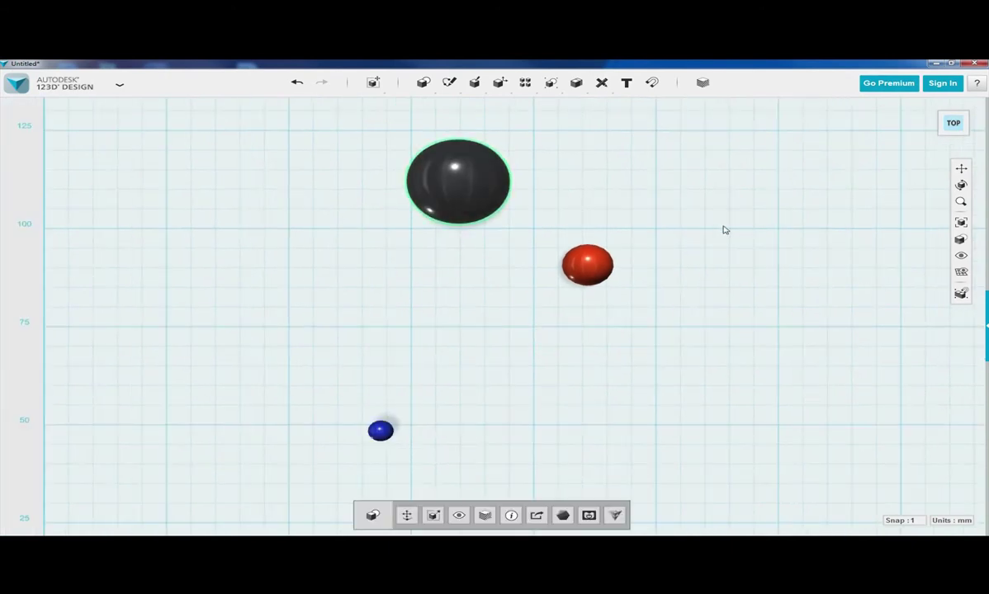
{"action": "left_click", "coordinate": [475, 177]}
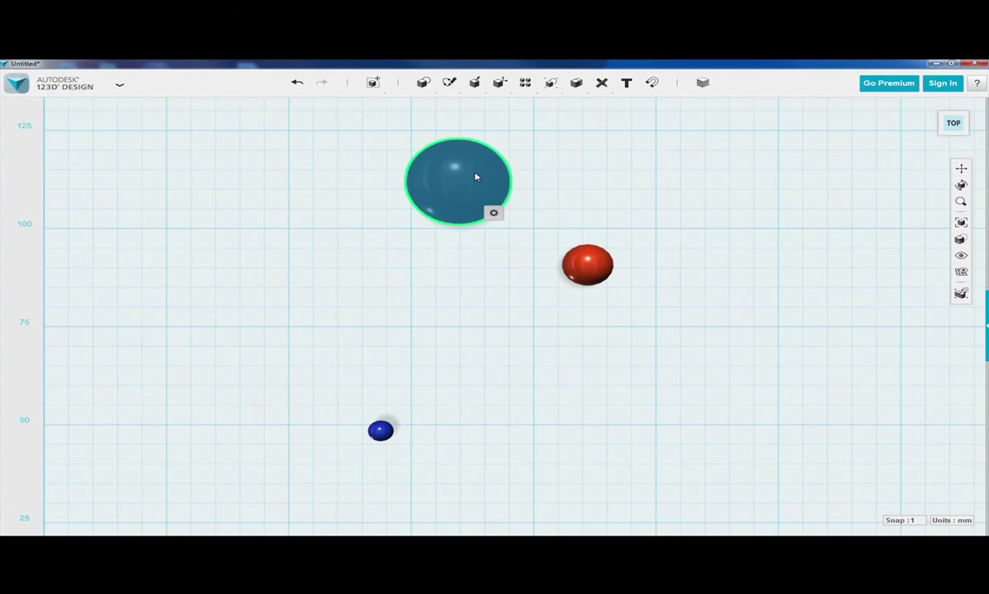
{"action": "left_click", "coordinate": [475, 176]}
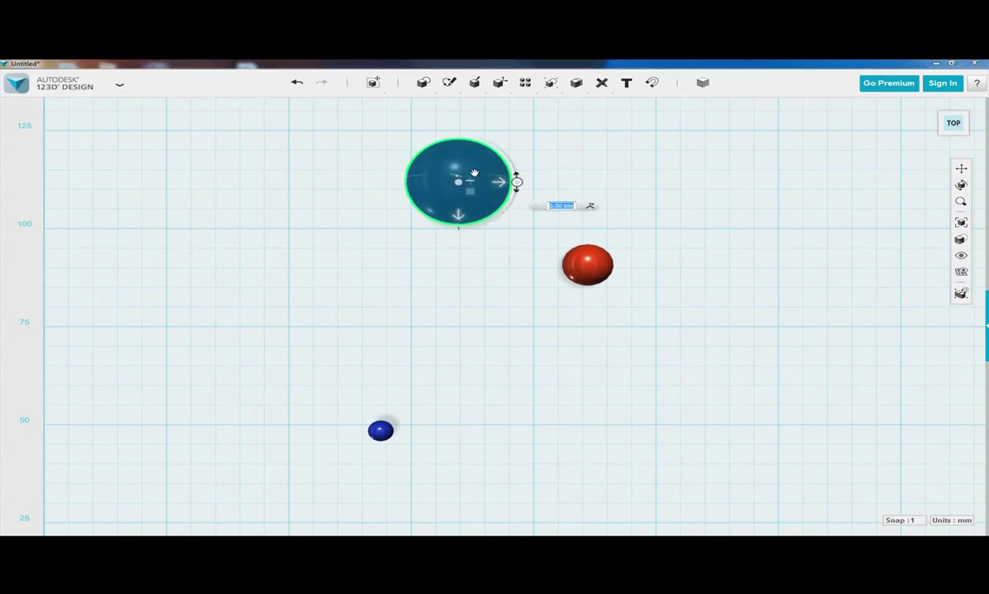
{"action": "left_click_drag", "start_coordinate": [498, 181], "coordinate": [614, 183]}
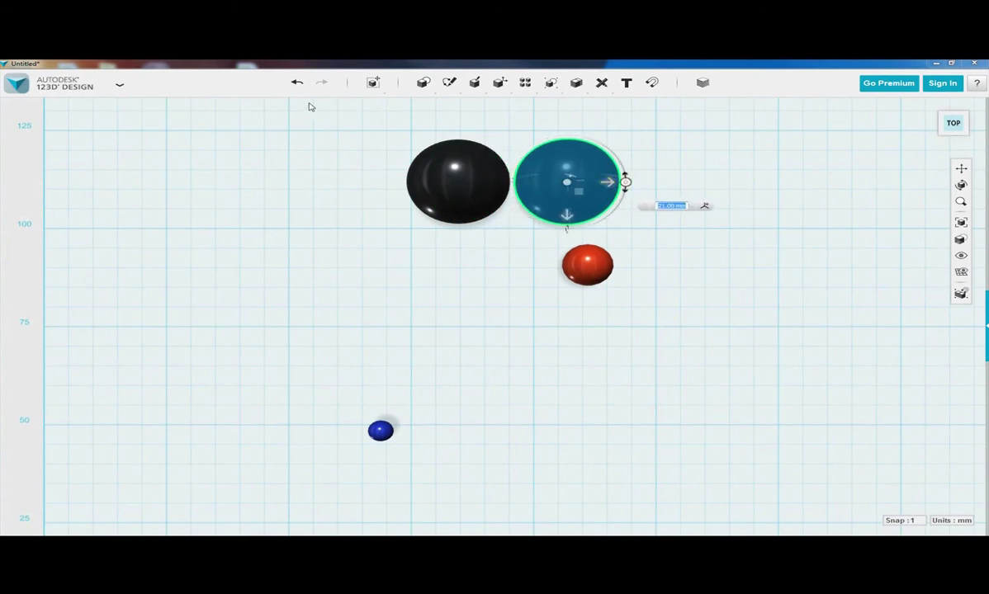
{"action": "left_click", "coordinate": [362, 139]}
Step: Copy the pair of black spheres and offset the duplicates 44 mm to the right in the same row
{"action": "left_click_drag", "start_coordinate": [369, 126], "coordinate": [658, 234]}
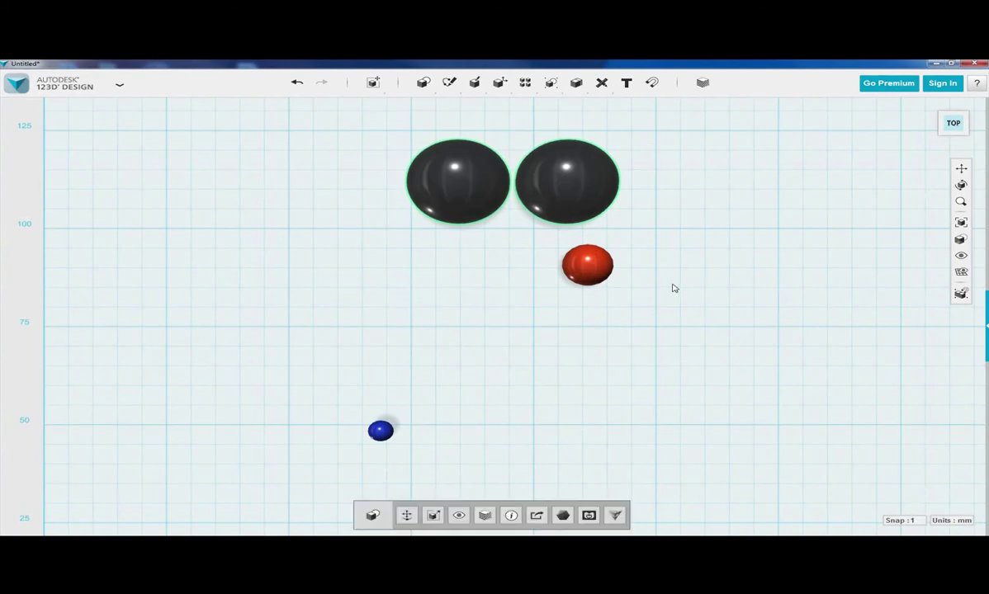
{"action": "key", "text": "ctrl+t"}
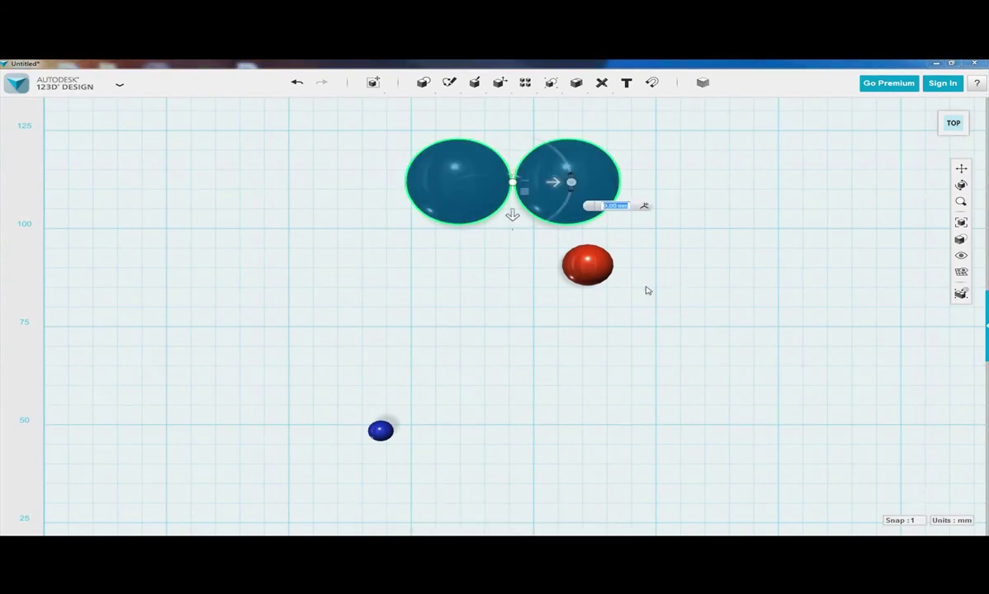
{"action": "left_click_drag", "start_coordinate": [563, 182], "coordinate": [789, 190]}
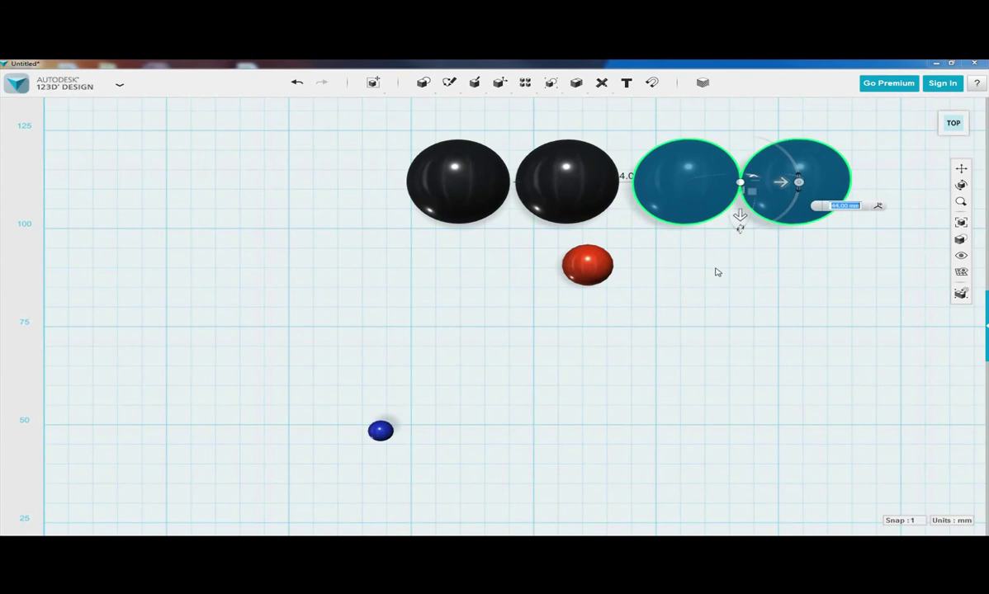
{"action": "left_click", "coordinate": [378, 111]}
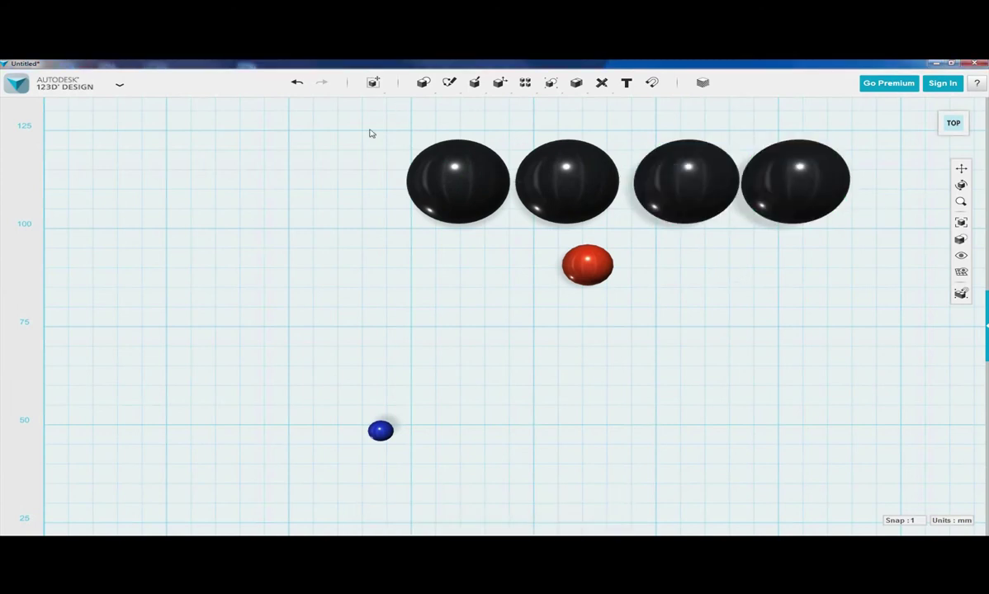
Step: Copy the two leftmost black spheres and place the duplicates beside them to the left, extending the row to six
{"action": "left_click_drag", "start_coordinate": [370, 156], "coordinate": [628, 236]}
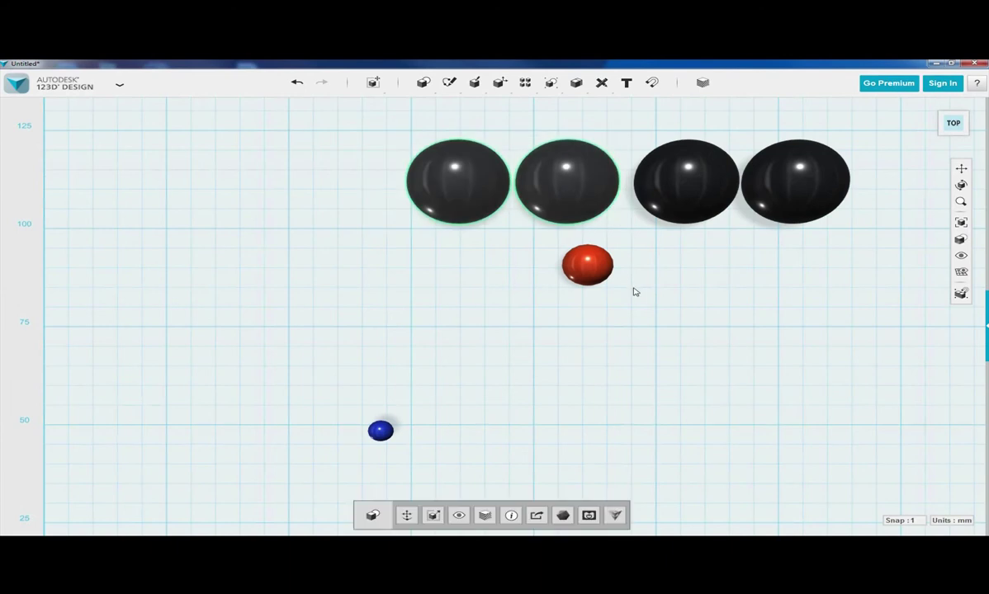
{"action": "key", "text": "ctrl+v"}
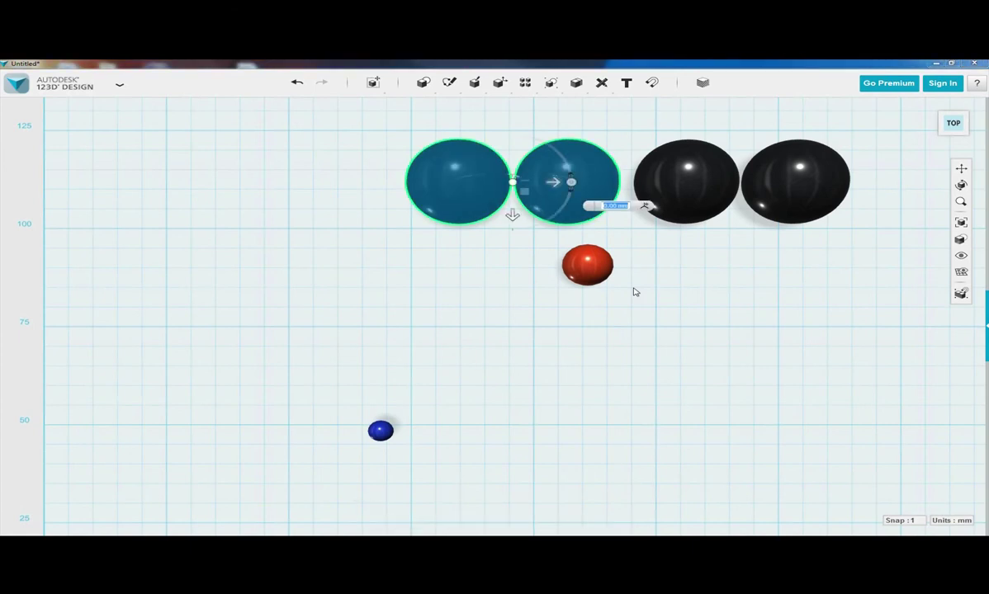
{"action": "left_click_drag", "start_coordinate": [554, 182], "coordinate": [334, 181]}
{"action": "left_click", "coordinate": [747, 305]}
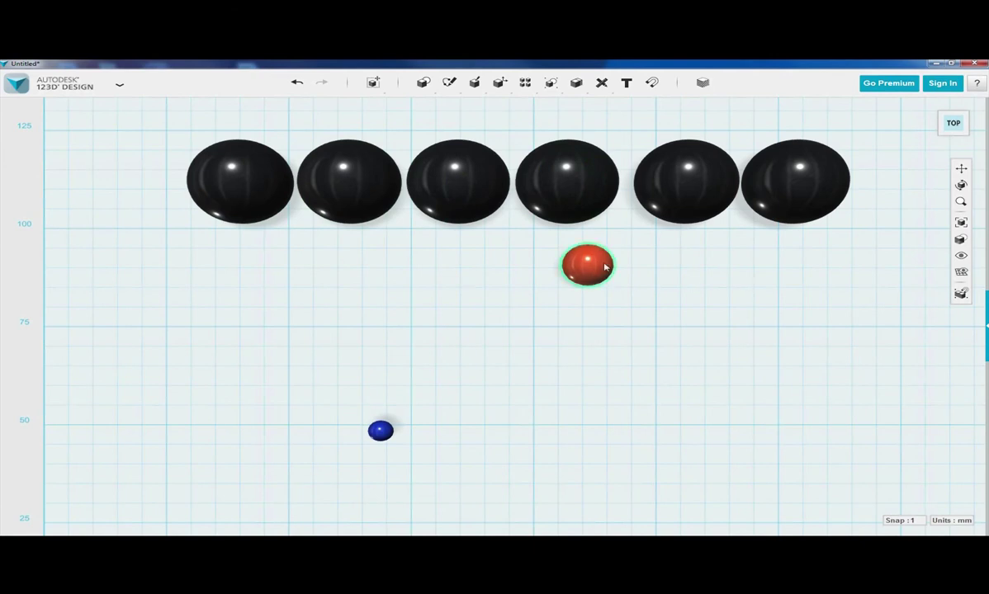
Step: Copy the red sphere and place the duplicate 12 mm to its right
{"action": "left_click_drag", "start_coordinate": [545, 236], "coordinate": [696, 331]}
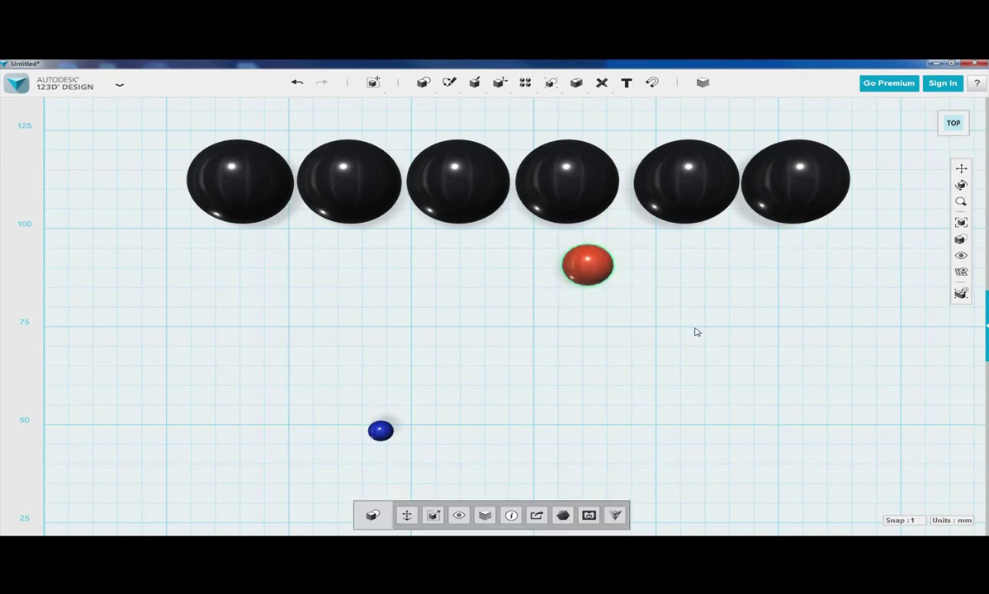
{"action": "key", "text": "ctrl+t"}
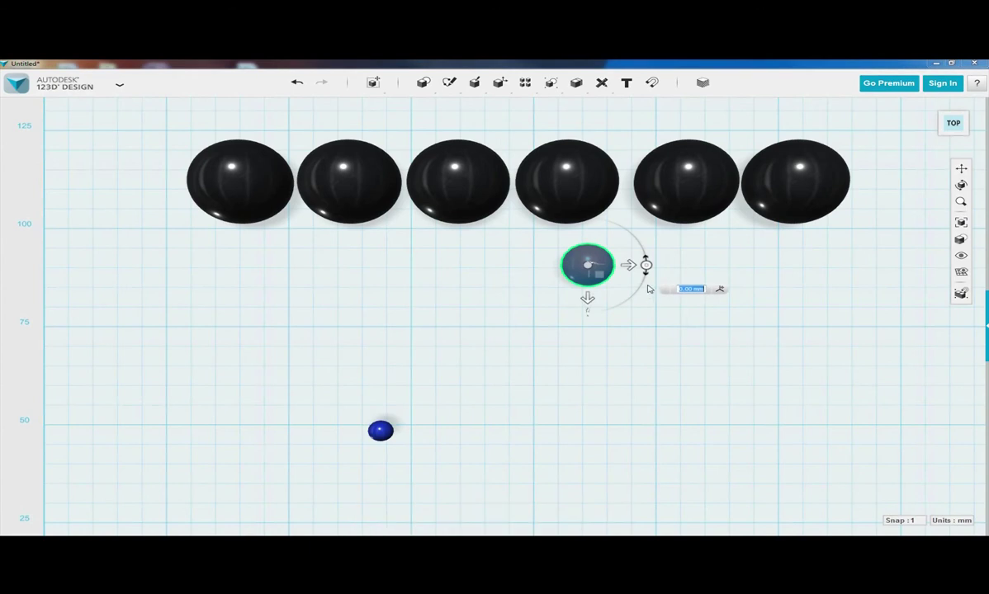
{"action": "left_click_drag", "start_coordinate": [629, 266], "coordinate": [693, 277]}
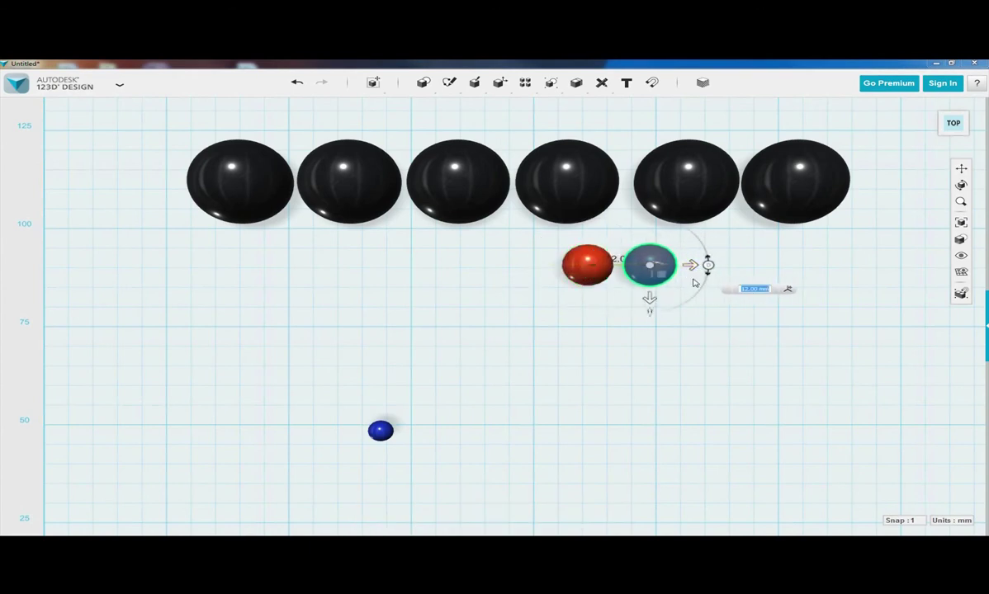
{"action": "left_click", "coordinate": [783, 321]}
Step: Copy both red spheres and offset the duplicates 24 mm to the right in the same row
{"action": "left_click", "coordinate": [536, 252]}
{"action": "left_click_drag", "start_coordinate": [539, 237], "coordinate": [740, 330]}
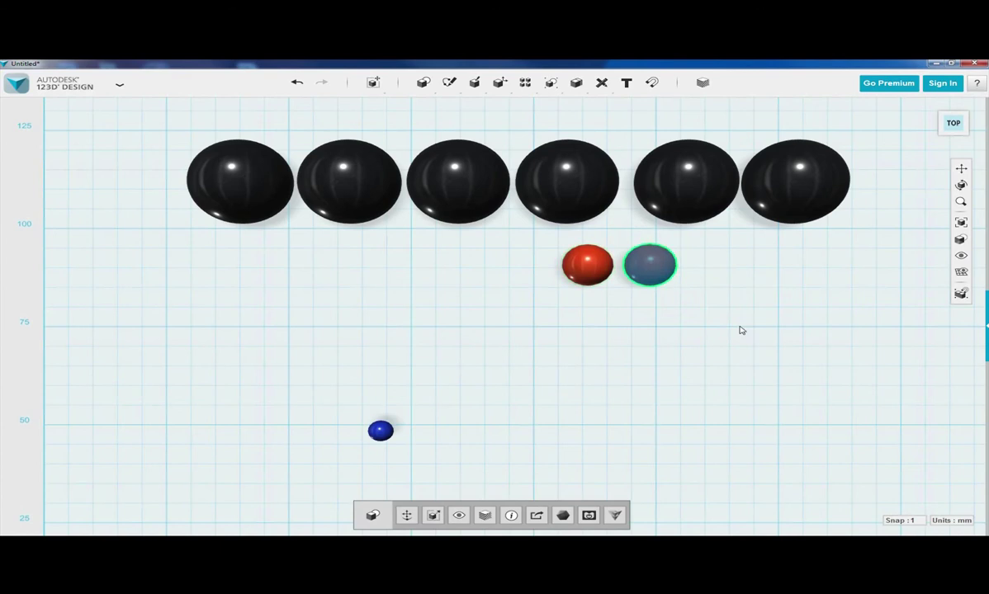
{"action": "key", "text": "ctrl+t"}
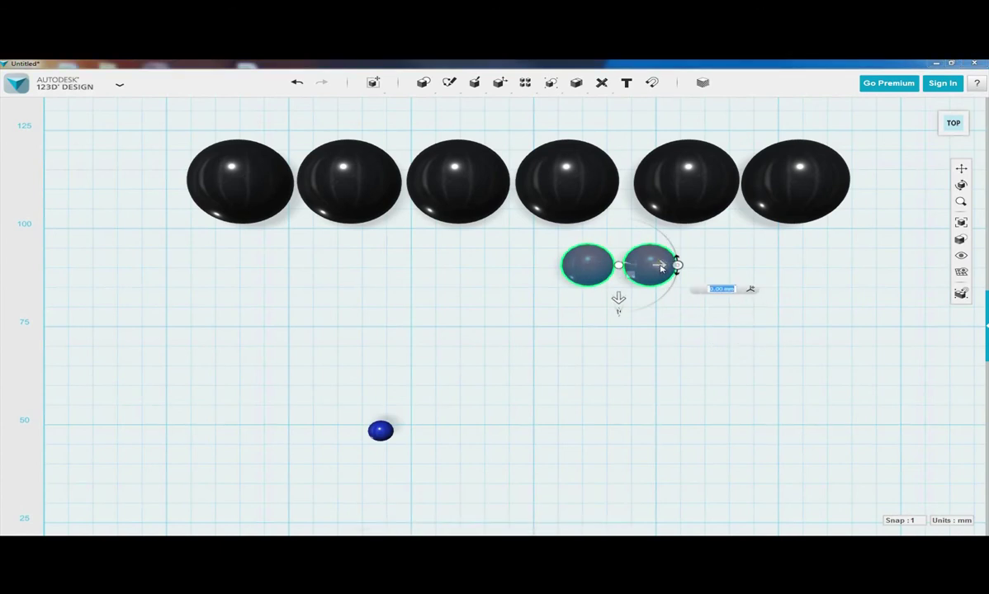
{"action": "left_click_drag", "start_coordinate": [661, 266], "coordinate": [782, 275]}
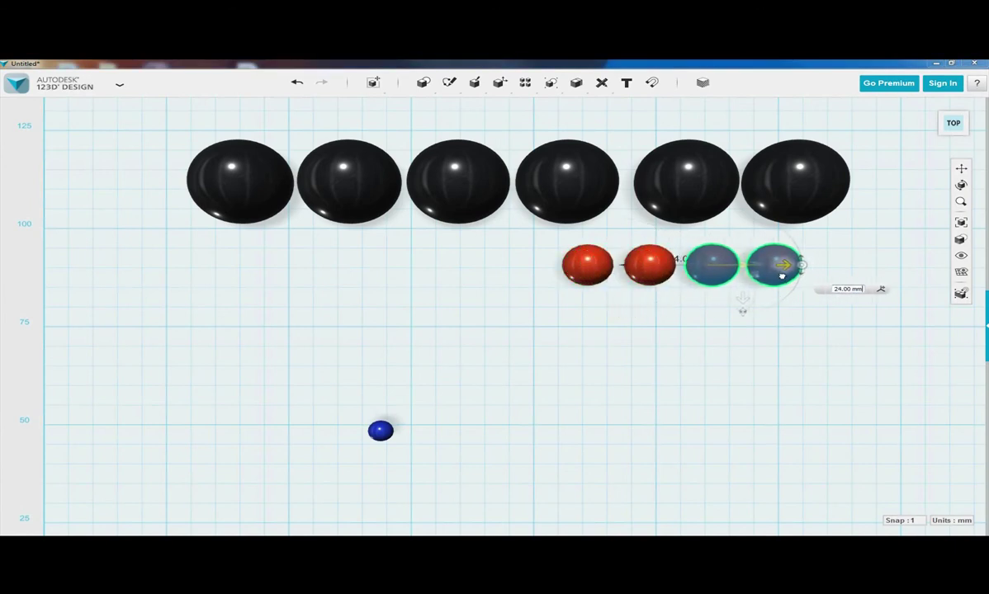
{"action": "left_click", "coordinate": [738, 329]}
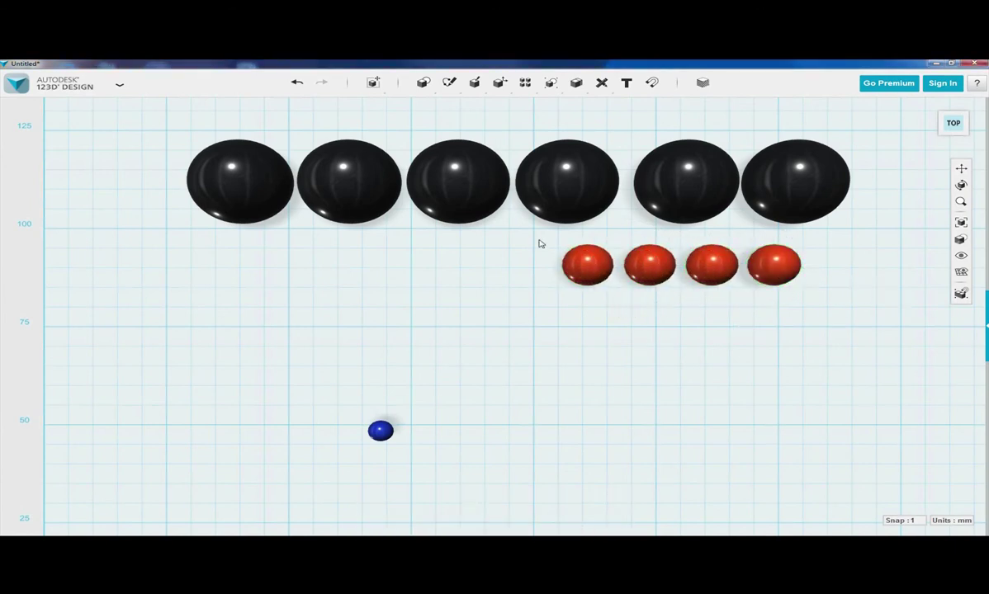
Step: Copy the two leftmost red spheres and place the duplicates beside them to the left, extending the row to six
{"action": "left_click_drag", "start_coordinate": [537, 237], "coordinate": [683, 310]}
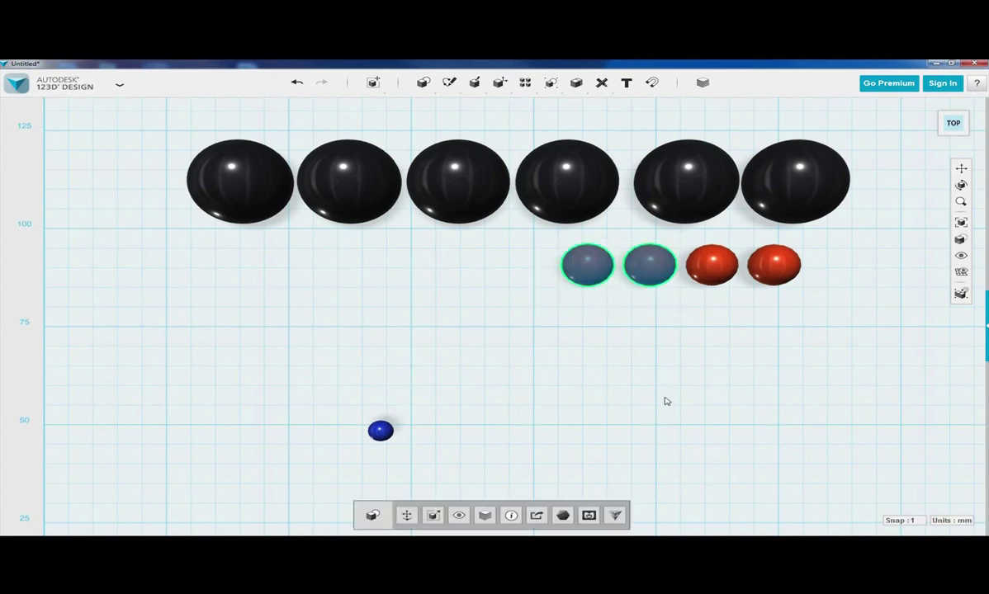
{"action": "key", "text": "ctrl+t"}
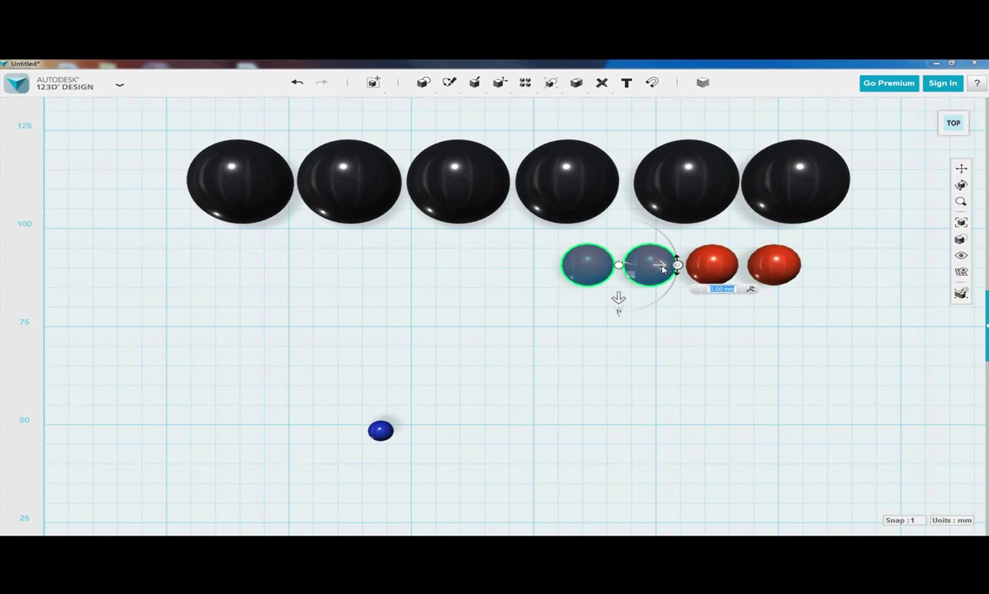
{"action": "left_click_drag", "start_coordinate": [662, 269], "coordinate": [538, 272]}
{"action": "key", "text": "Return"}
{"action": "left_click", "coordinate": [656, 330]}
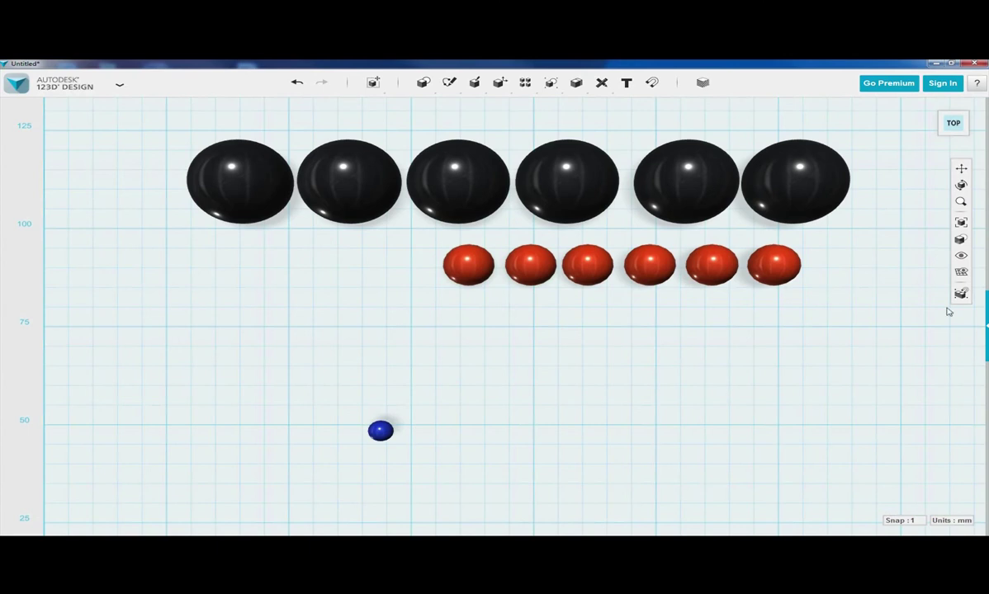
Step: Shift the blue sphere slightly up and left on the grid and place a copy of it 6 mm to its right
{"action": "mouse_move", "coordinate": [378, 435]}
{"action": "left_mouse_down"}
{"action": "mouse_move", "coordinate": [366, 417]}
{"action": "mouse_move", "coordinate": [375, 426]}
{"action": "left_mouse_up"}
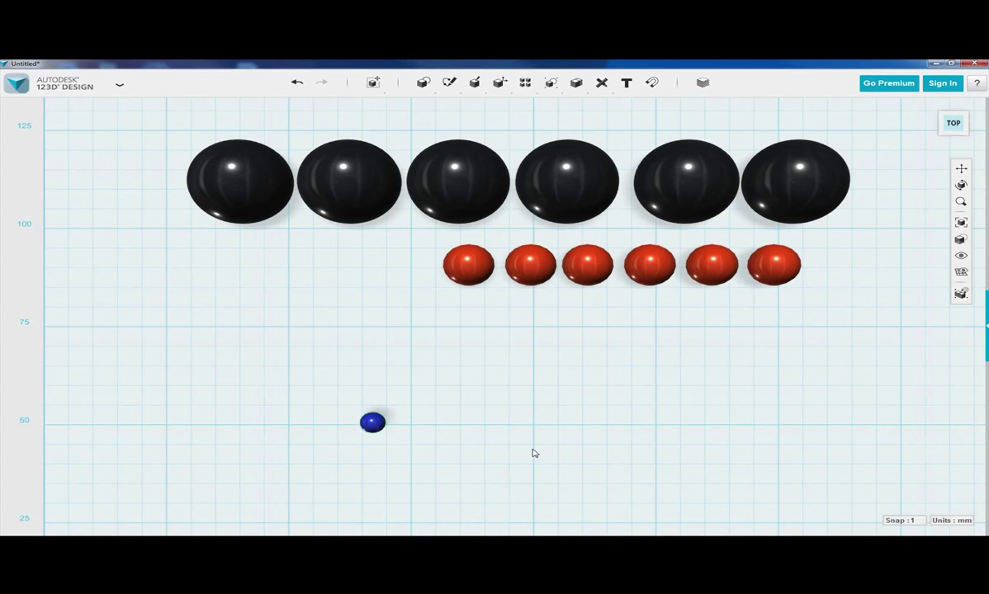
{"action": "key", "text": "ctrl+t"}
{"action": "left_click_drag", "start_coordinate": [413, 423], "coordinate": [440, 422]}
{"action": "left_click_drag", "start_coordinate": [450, 423], "coordinate": [444, 422]}
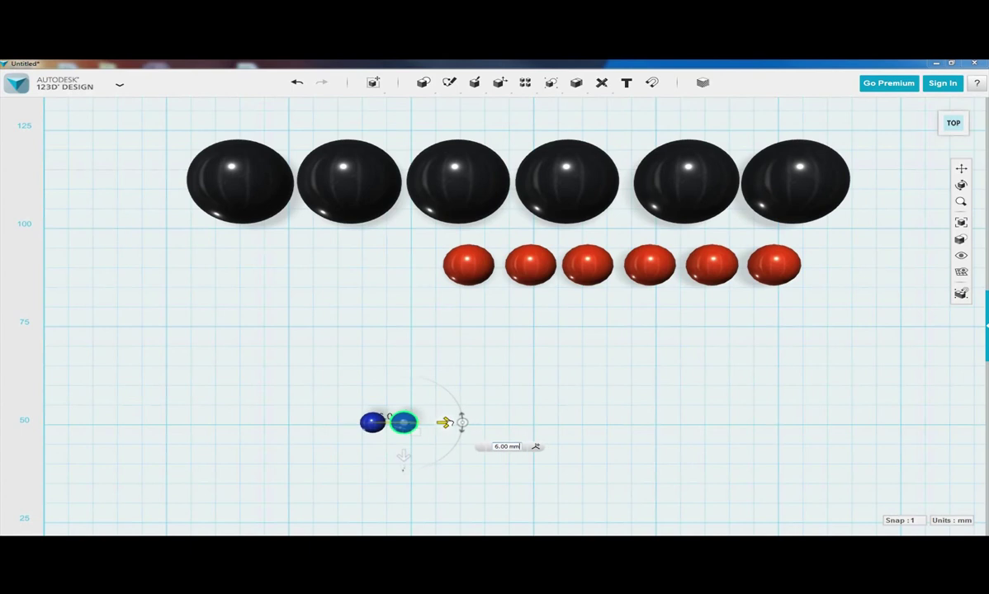
Step: Copy both blue spheres and offset the duplicates 12 mm to the right in the same row
{"action": "left_click_drag", "start_coordinate": [339, 406], "coordinate": [475, 459]}
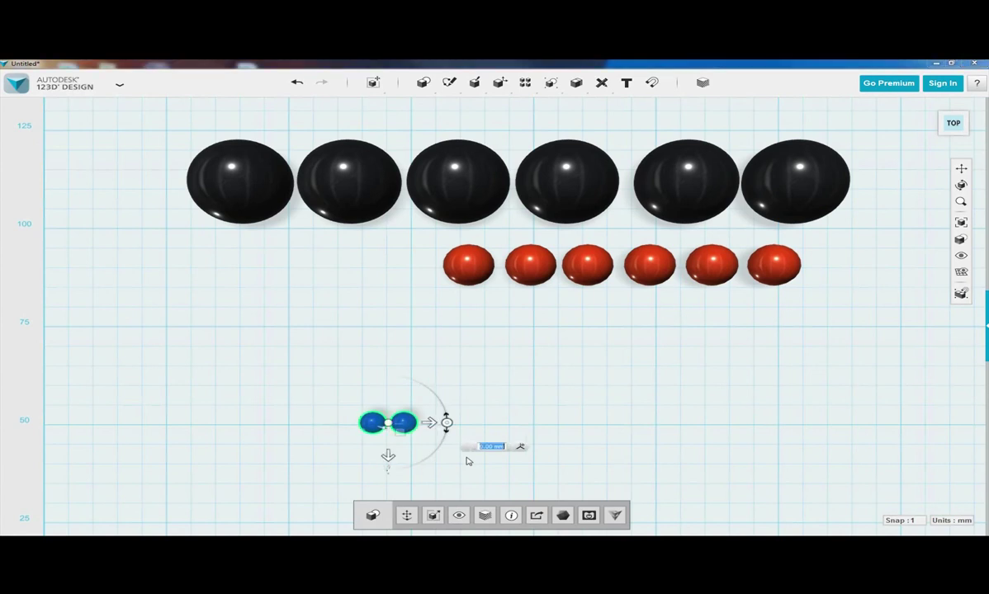
{"action": "key", "text": "ctrl+t"}
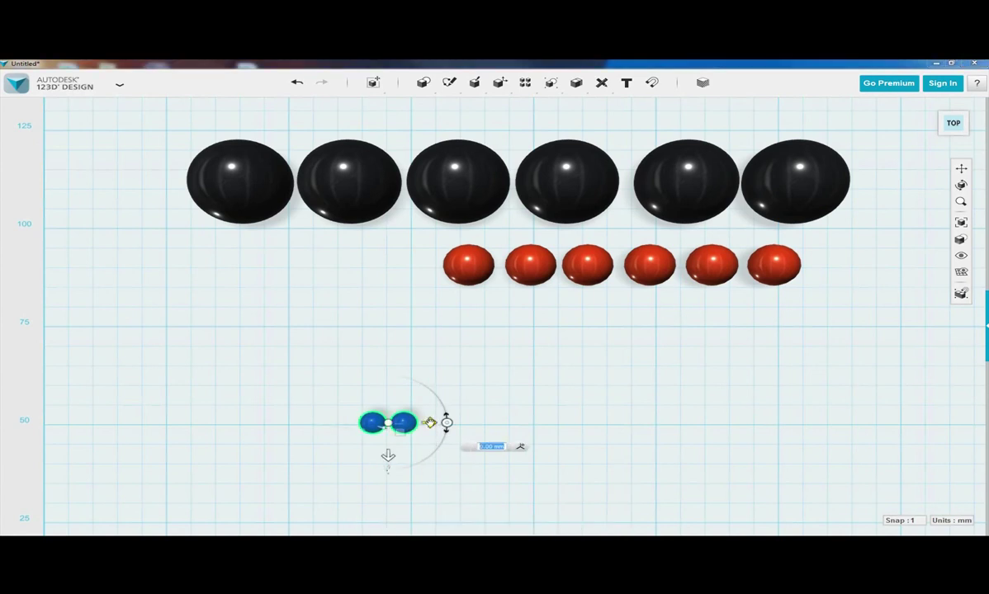
{"action": "left_click_drag", "start_coordinate": [430, 423], "coordinate": [490, 425]}
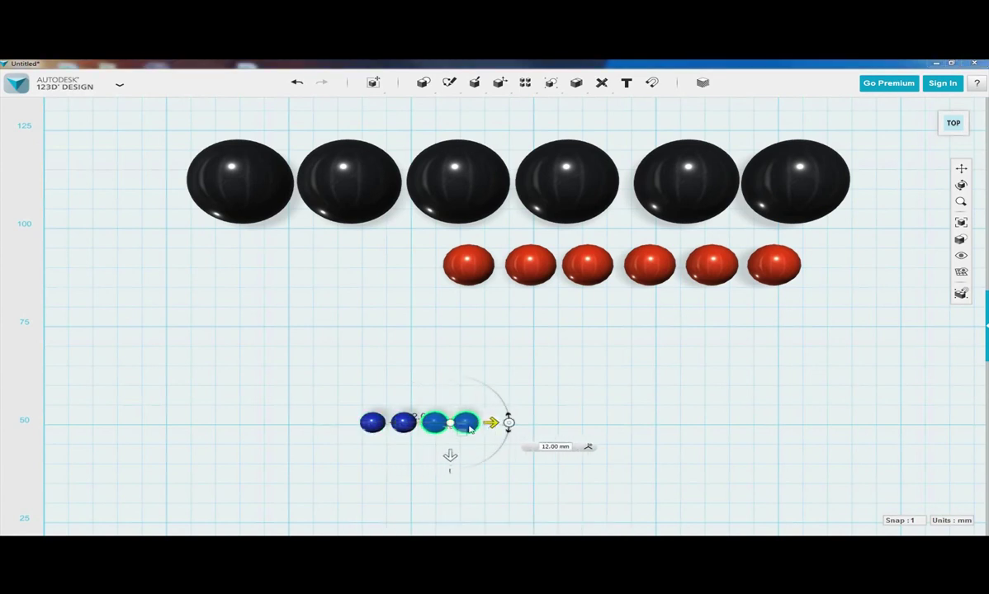
{"action": "left_click_drag", "start_coordinate": [296, 375], "coordinate": [521, 459]}
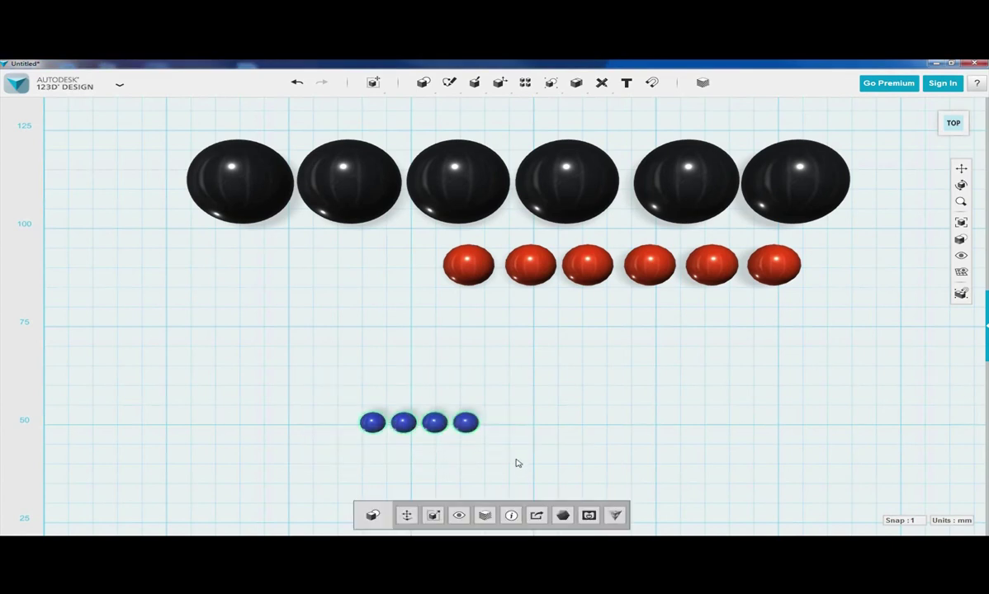
{"action": "key", "text": "ctrl+t"}
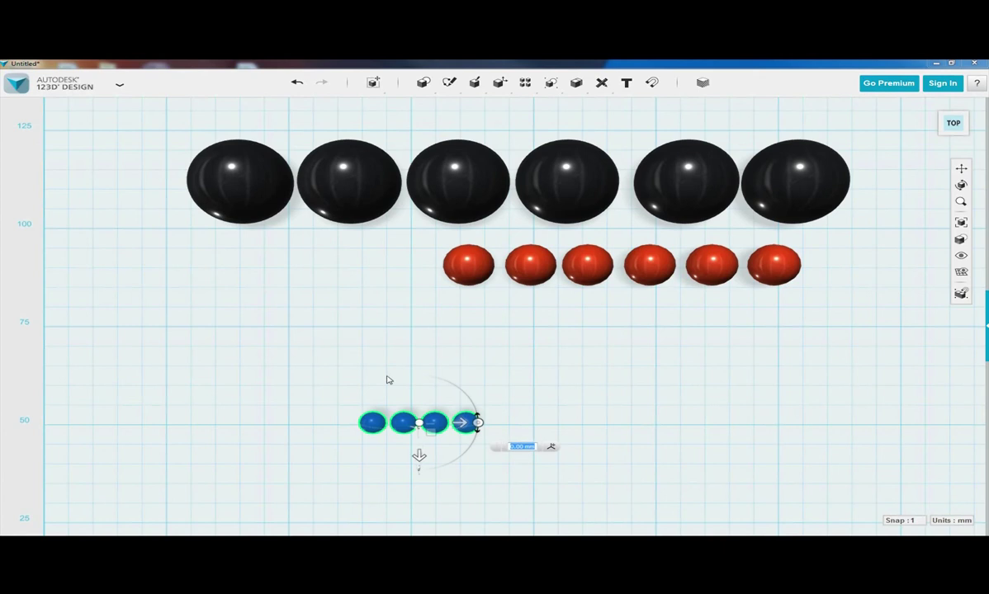
{"action": "left_click", "coordinate": [493, 422]}
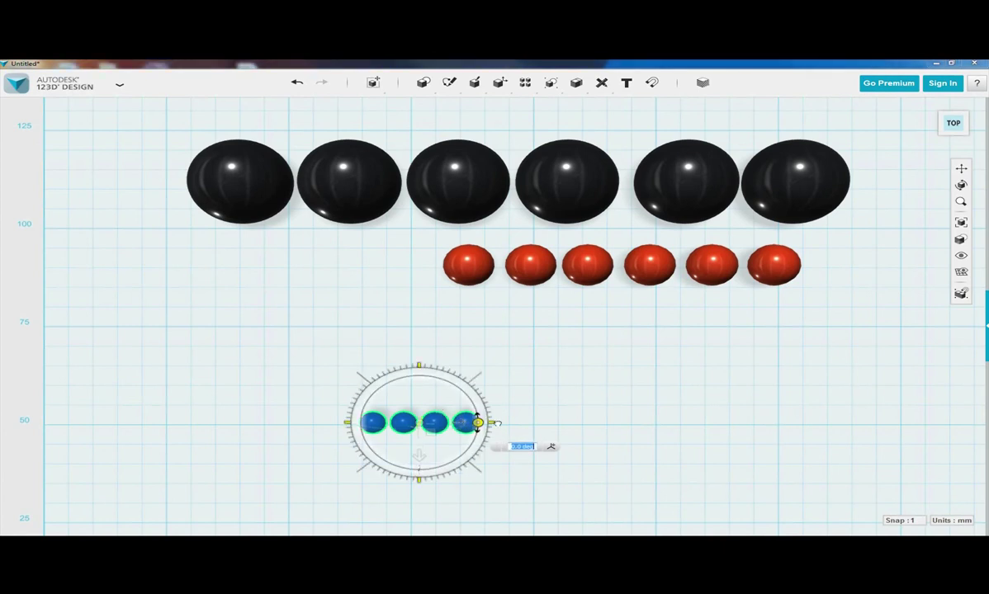
{"action": "key", "text": "Escape"}
{"action": "key", "text": "Escape"}
Step: Move the row of four blue spheres 2 mm to the right
{"action": "left_click_drag", "start_coordinate": [347, 389], "coordinate": [529, 454]}
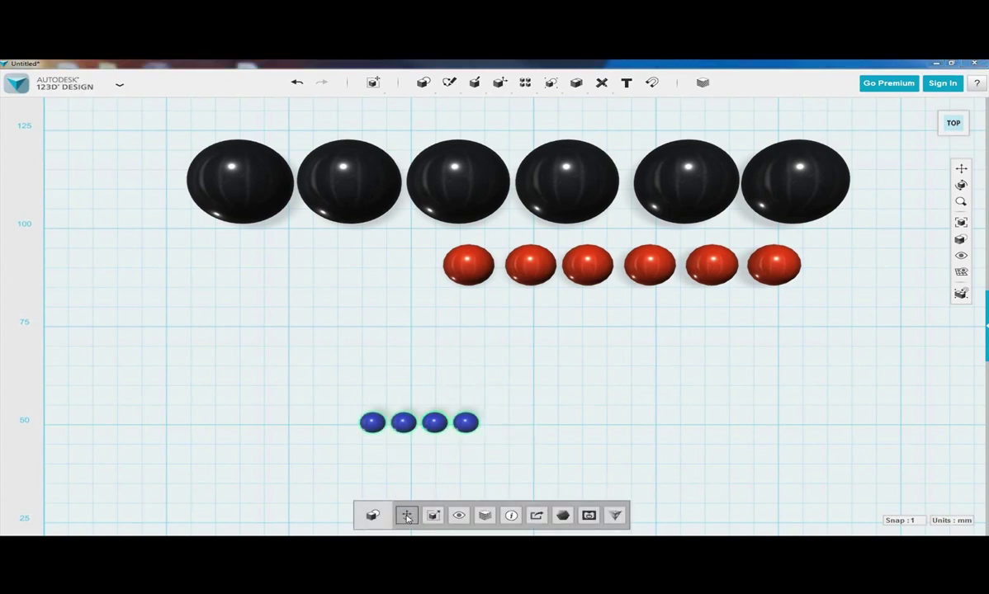
{"action": "left_click", "coordinate": [406, 517]}
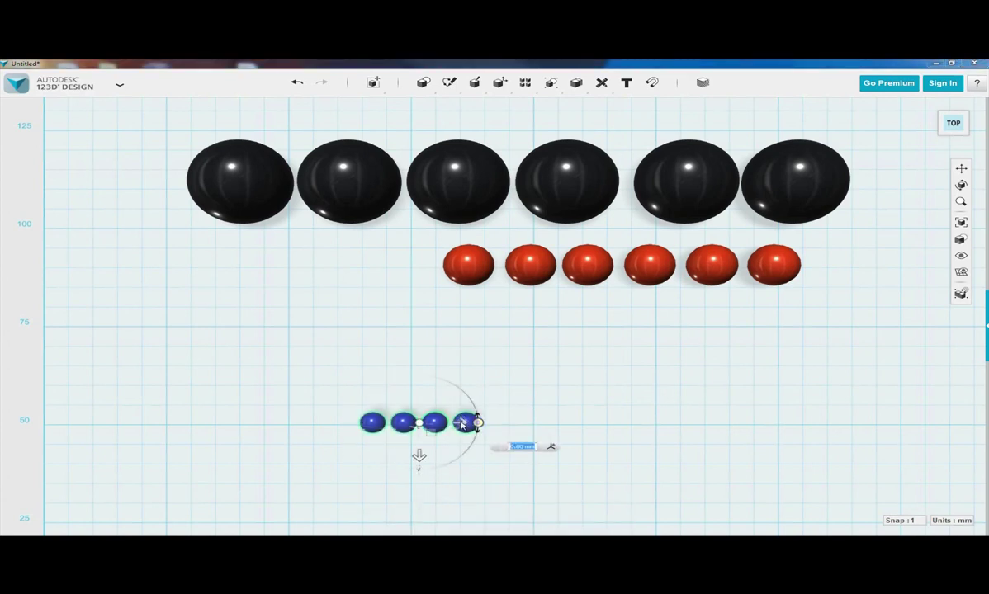
{"action": "mouse_move", "coordinate": [465, 422]}
{"action": "left_mouse_down"}
{"action": "mouse_move", "coordinate": [500, 422]}
{"action": "mouse_move", "coordinate": [470, 423]}
{"action": "left_mouse_up"}
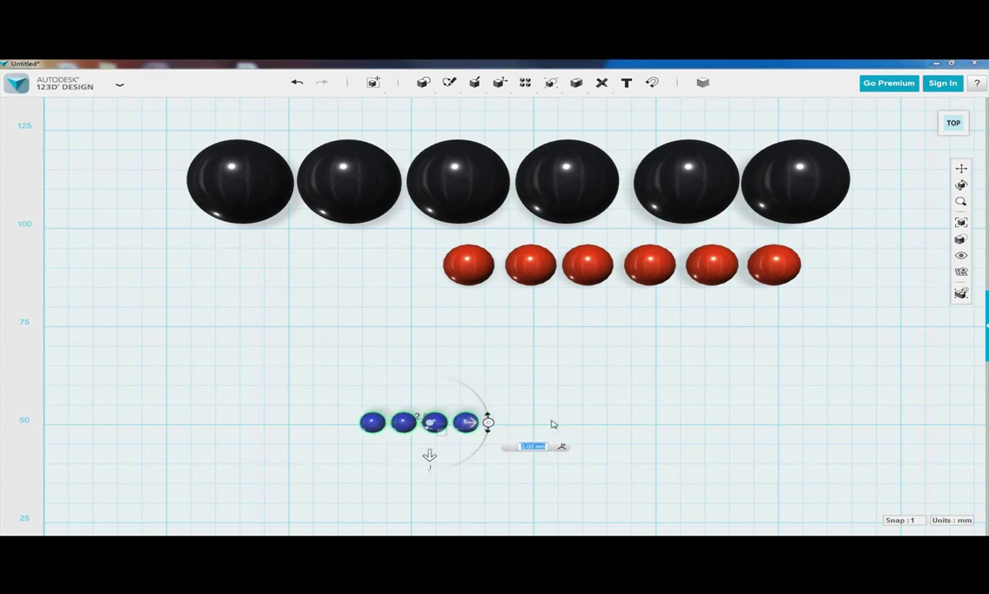
{"action": "key", "text": "Return"}
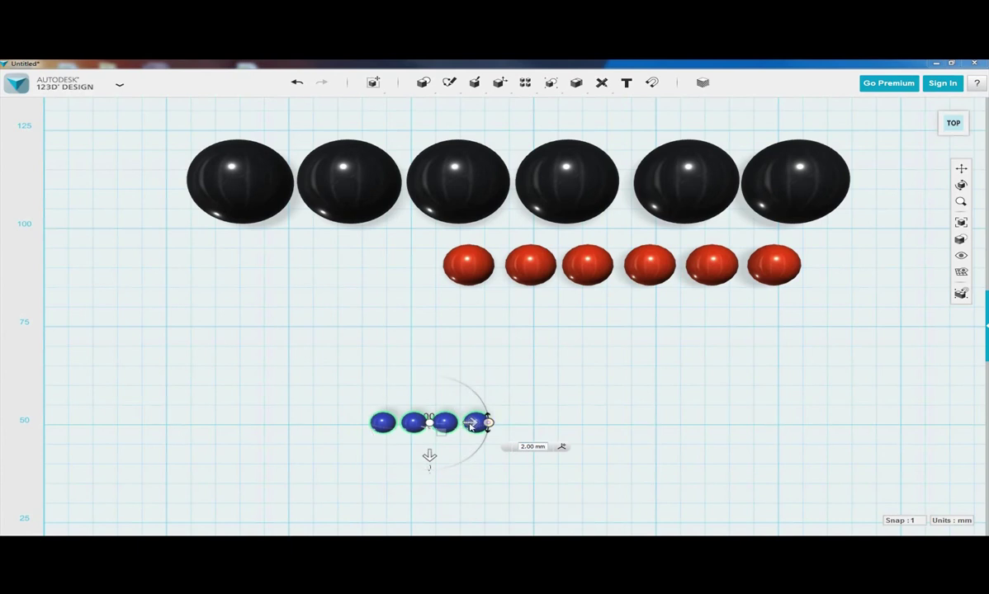
Step: Move the row of four blue spheres left to a -6 mm offset and place copies of all four to their right
{"action": "left_click_drag", "start_coordinate": [471, 423], "coordinate": [427, 422]}
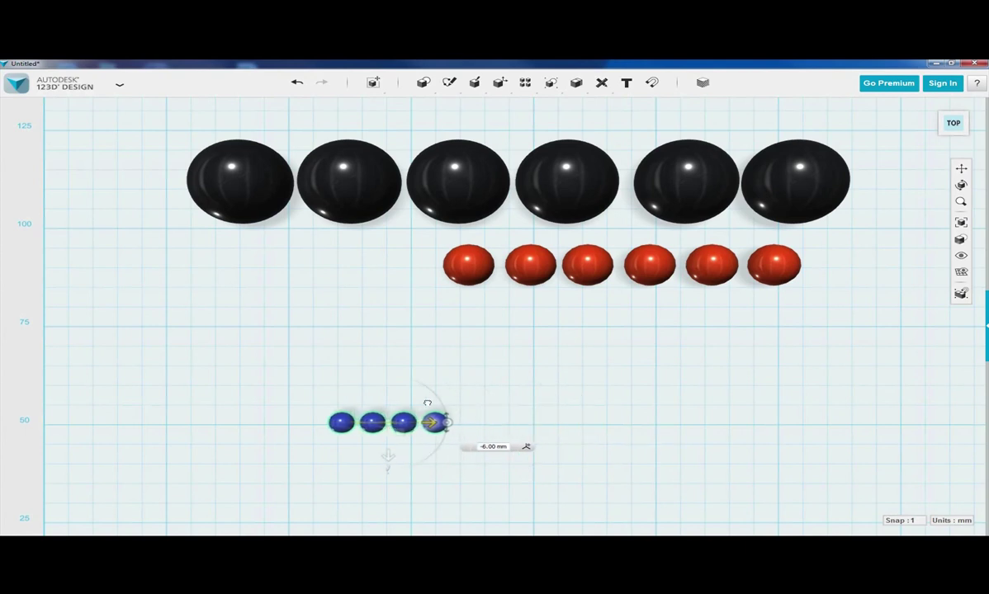
{"action": "left_click", "coordinate": [556, 408]}
{"action": "left_click_drag", "start_coordinate": [314, 385], "coordinate": [498, 456]}
{"action": "mouse_move", "coordinate": [600, 492]}
{"action": "left_mouse_down"}
{"action": "mouse_move", "coordinate": [571, 469]}
{"action": "mouse_move", "coordinate": [609, 496]}
{"action": "left_mouse_up"}
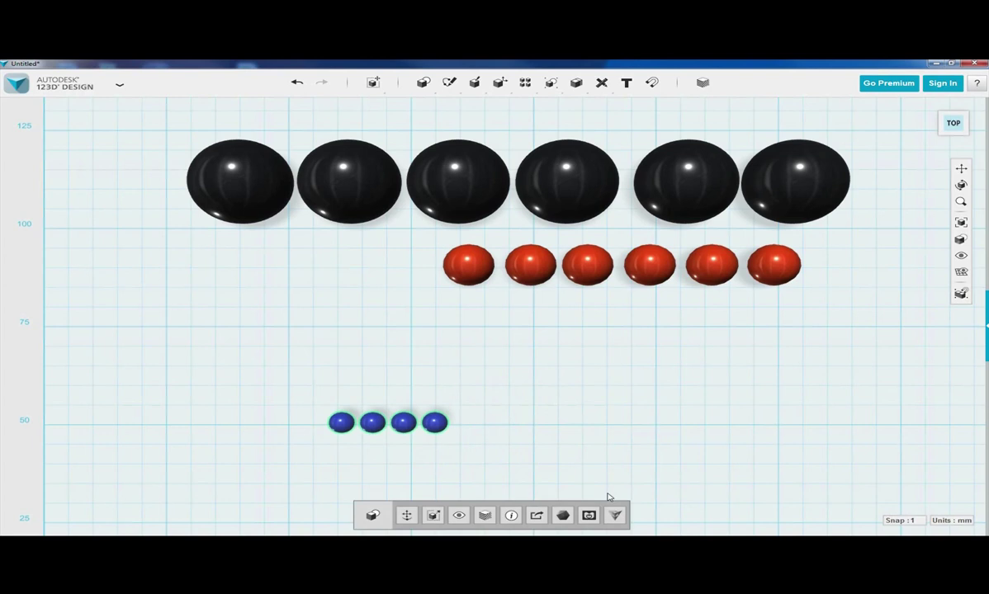
{"action": "key", "text": "ctrl+t"}
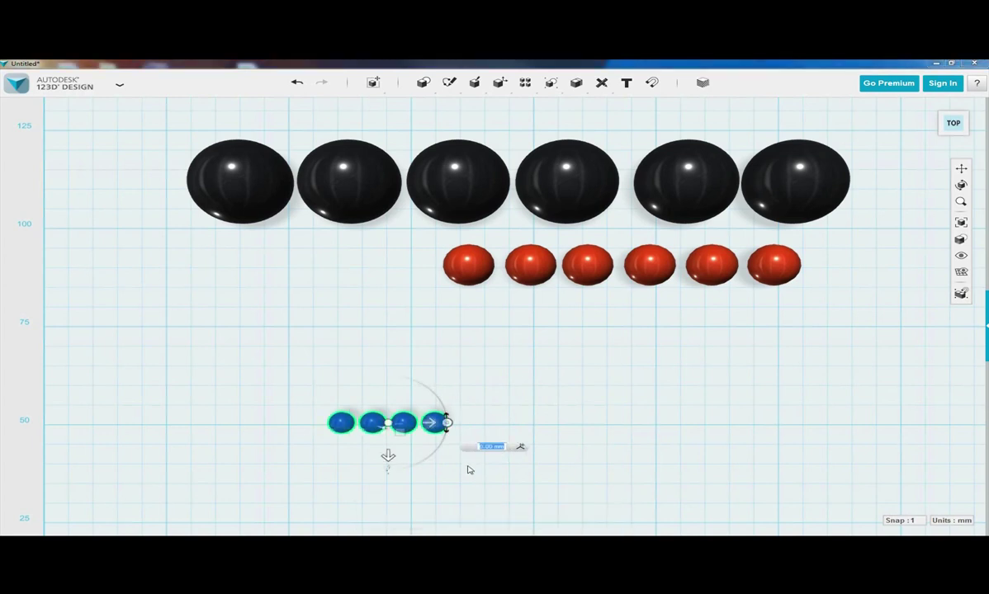
{"action": "left_click_drag", "start_coordinate": [429, 422], "coordinate": [564, 425], "text": "alt"}
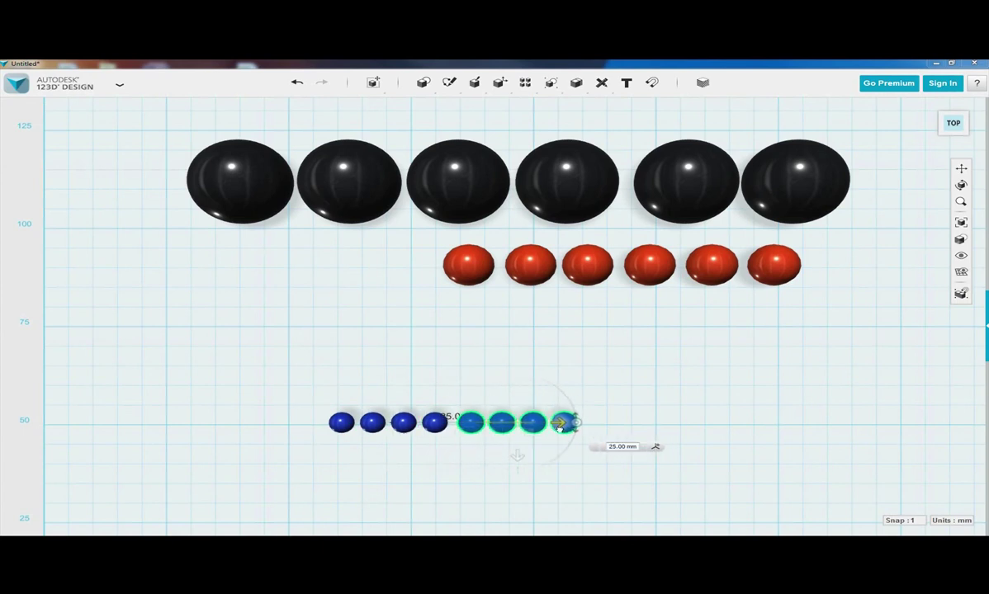
{"action": "left_click", "coordinate": [665, 418]}
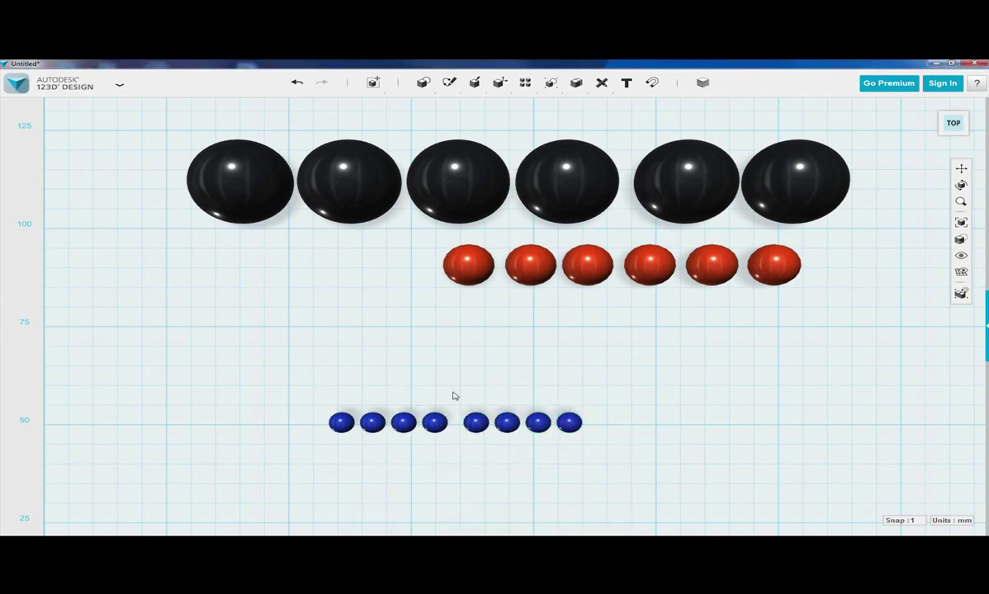
{"action": "left_click_drag", "start_coordinate": [469, 432], "coordinate": [636, 450]}
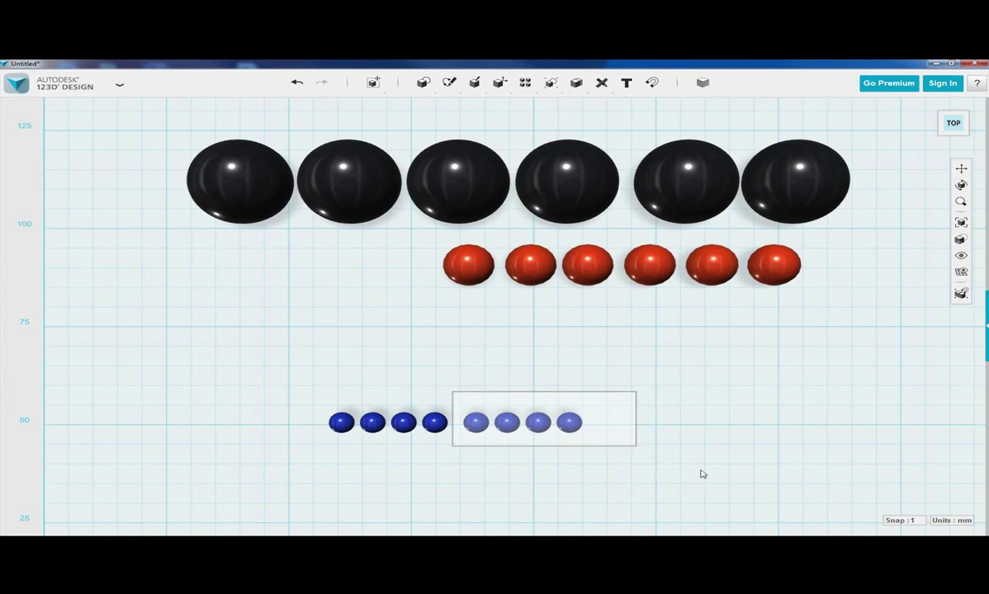
{"action": "left_click_drag", "start_coordinate": [702, 474], "coordinate": [655, 494]}
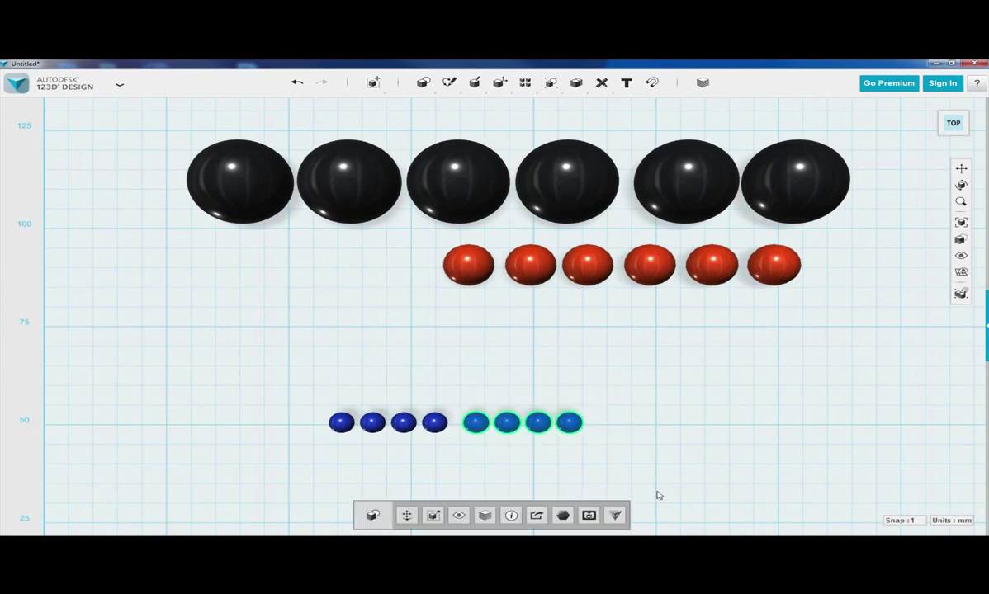
{"action": "key", "text": "ctrl+t"}
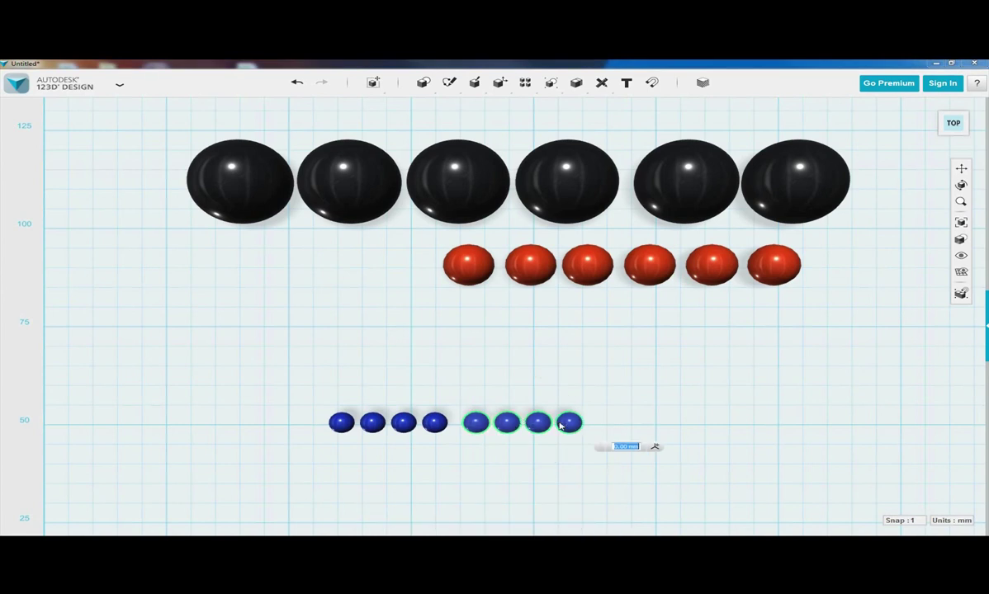
{"action": "key", "text": "Escape"}
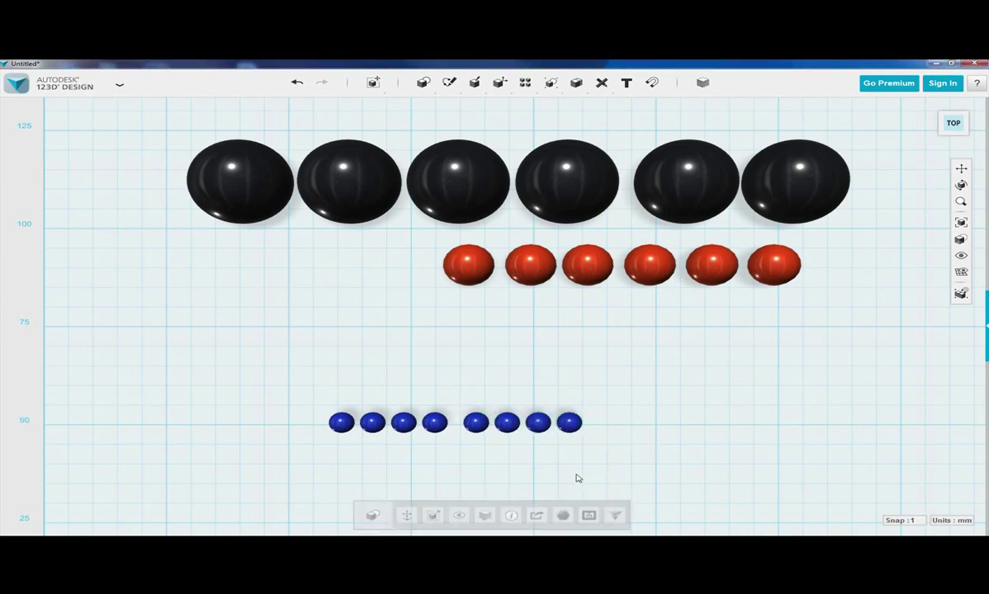
Step: Copy the four rightmost blue spheres and place the duplicates to their right, extending the row to twelve
{"action": "left_click", "coordinate": [450, 405]}
{"action": "left_click_drag", "start_coordinate": [452, 400], "coordinate": [615, 449]}
{"action": "left_click_drag", "start_coordinate": [635, 496], "coordinate": [634, 495]}
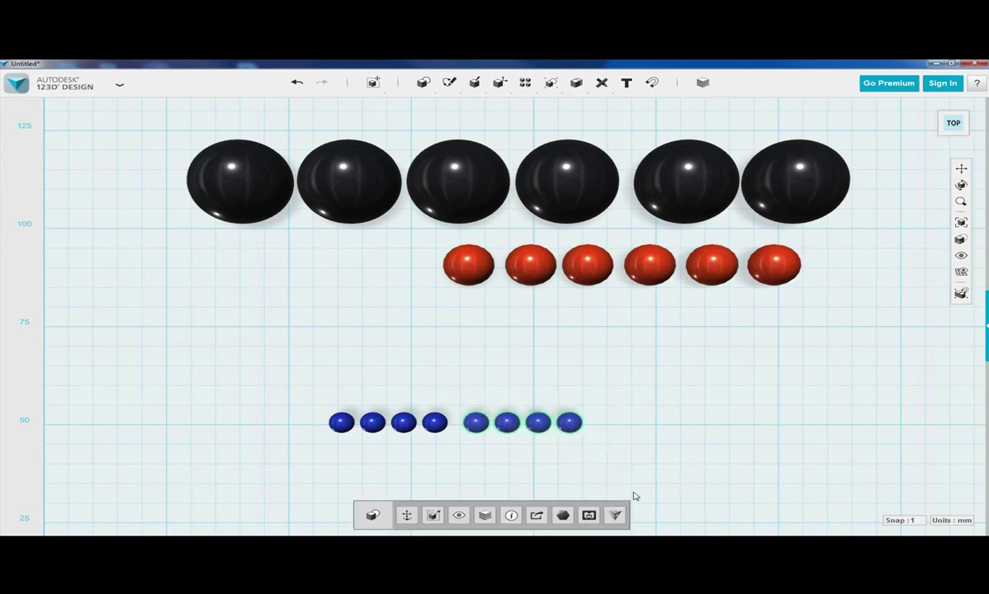
{"action": "key", "text": "ctrl+t"}
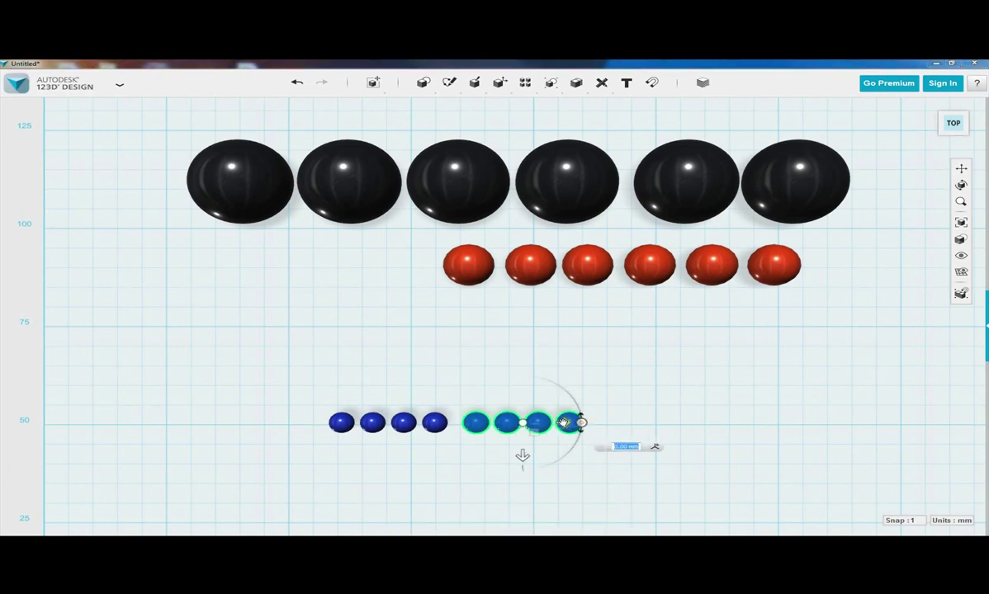
{"action": "left_click_drag", "start_coordinate": [569, 422], "coordinate": [695, 422]}
{"action": "left_click", "coordinate": [781, 420]}
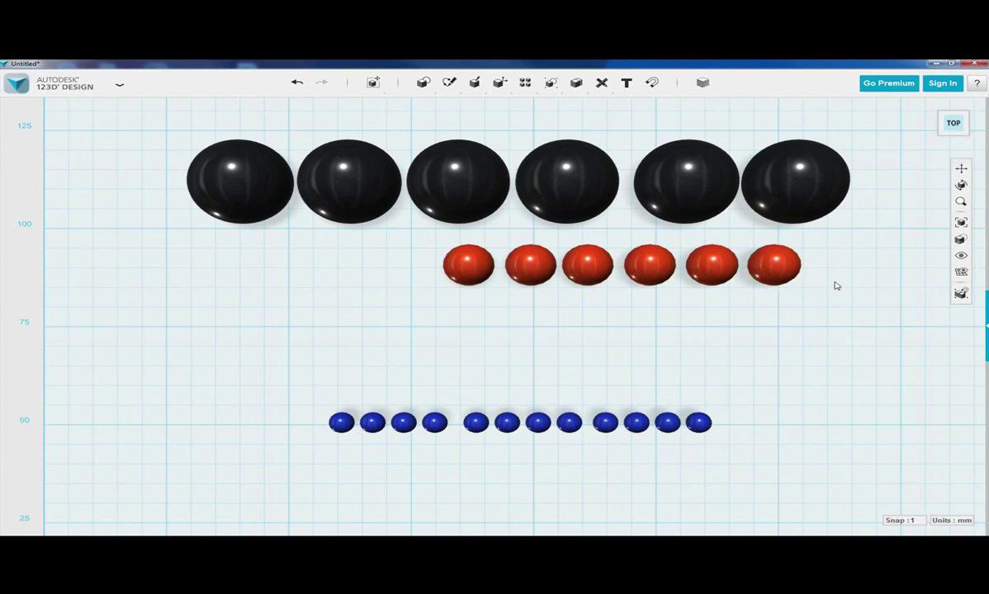
Step: Bring all three rows of spheres and the empty grid area above them into view
{"action": "scroll", "coordinate": [818, 320], "scroll_direction": "down", "scroll_amount": 3}
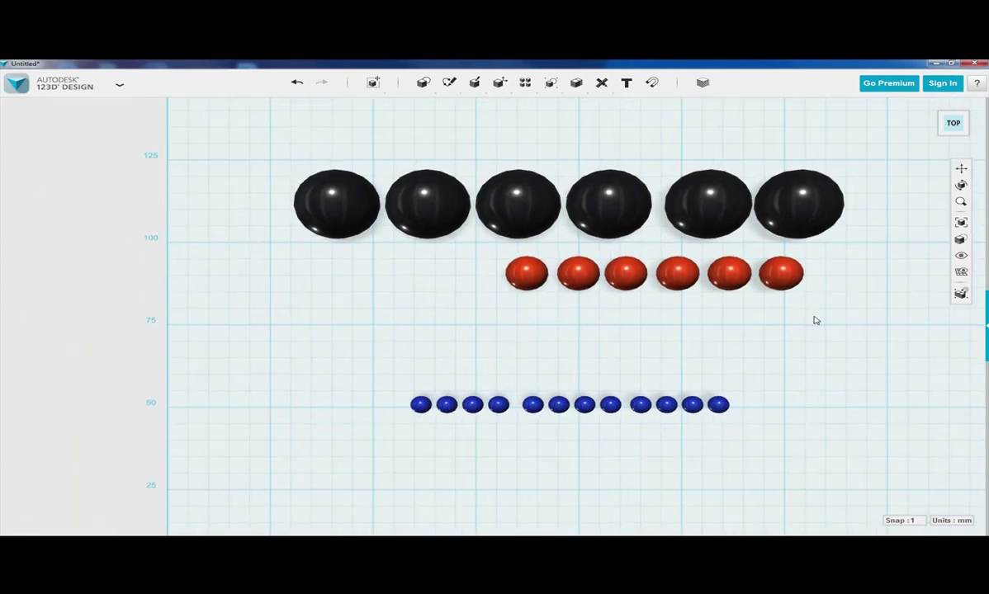
{"action": "scroll", "coordinate": [815, 319], "scroll_direction": "down", "scroll_amount": 3}
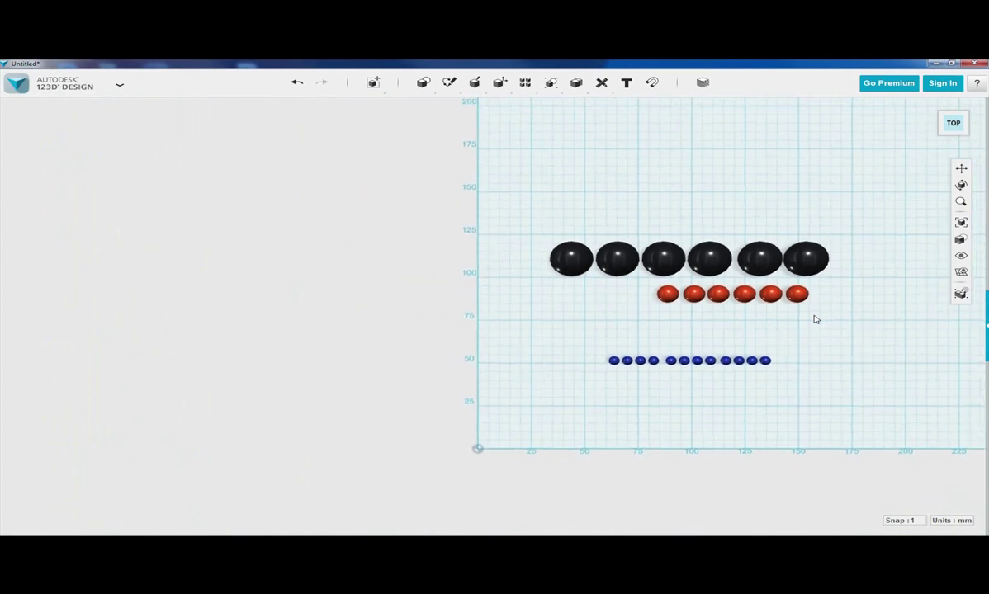
{"action": "scroll", "coordinate": [831, 295], "scroll_direction": "up", "scroll_amount": 1}
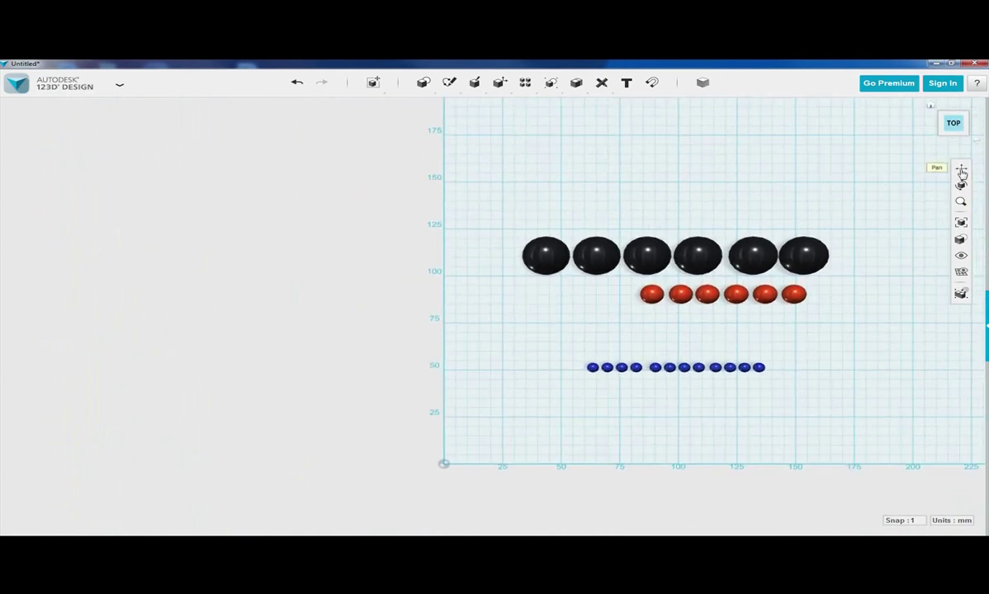
{"action": "left_click", "coordinate": [961, 170]}
{"action": "left_click_drag", "start_coordinate": [847, 174], "coordinate": [656, 259]}
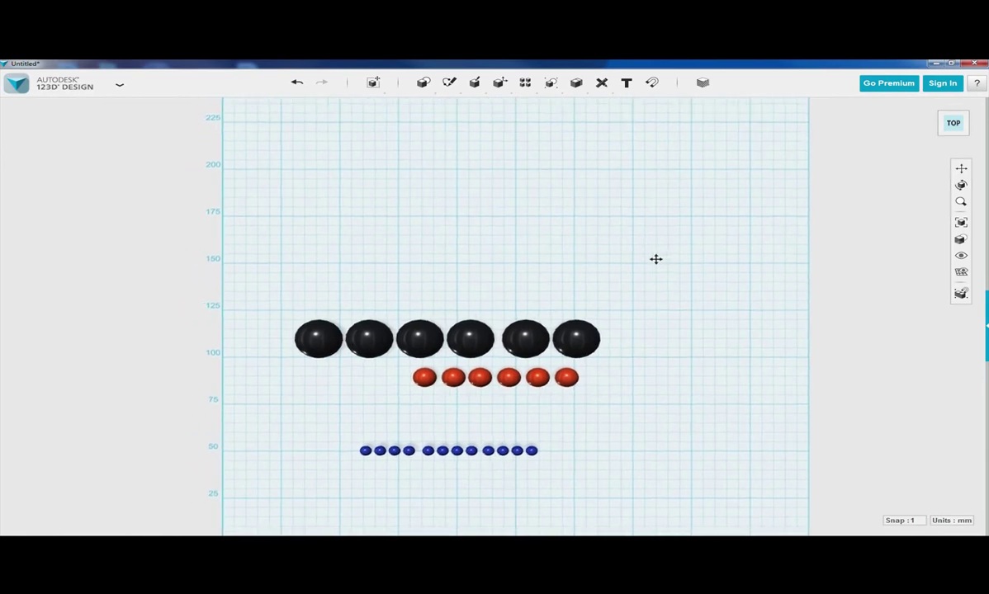